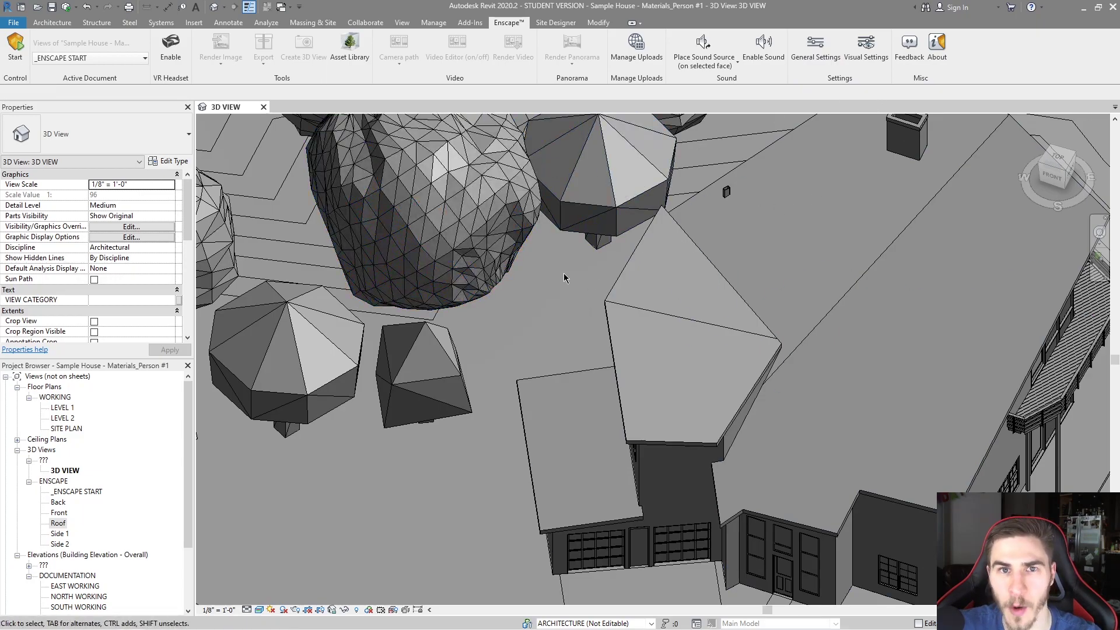
Step: Open Enscape's General Settings at the Customization page and move the dialog aside to leave room for the preview window
left_click(815, 49)
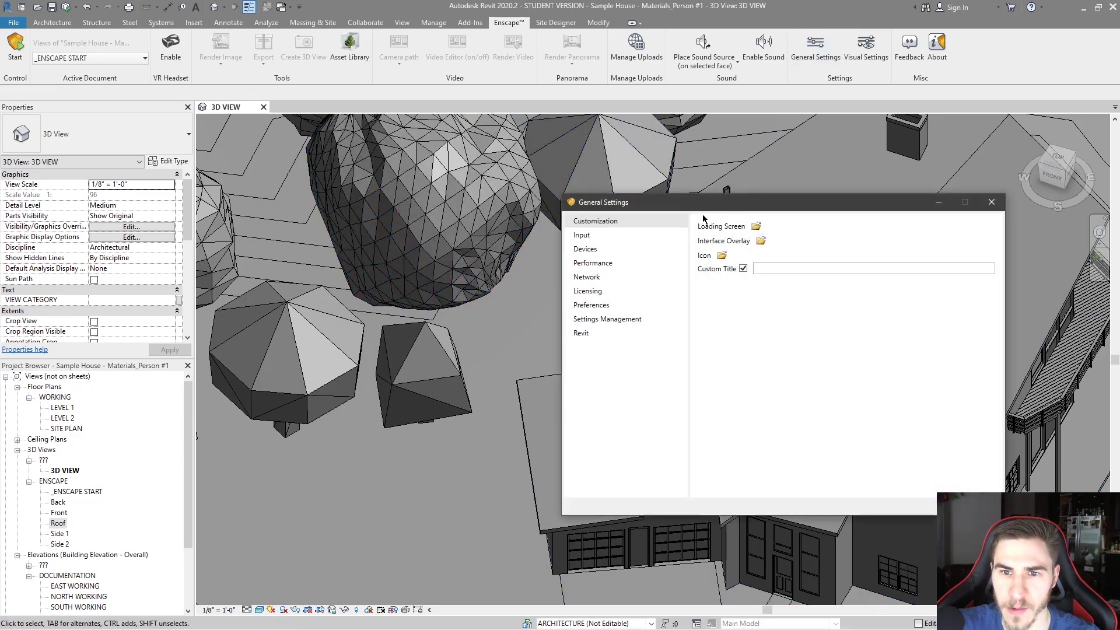
left_click_drag(731, 208, 723, 192)
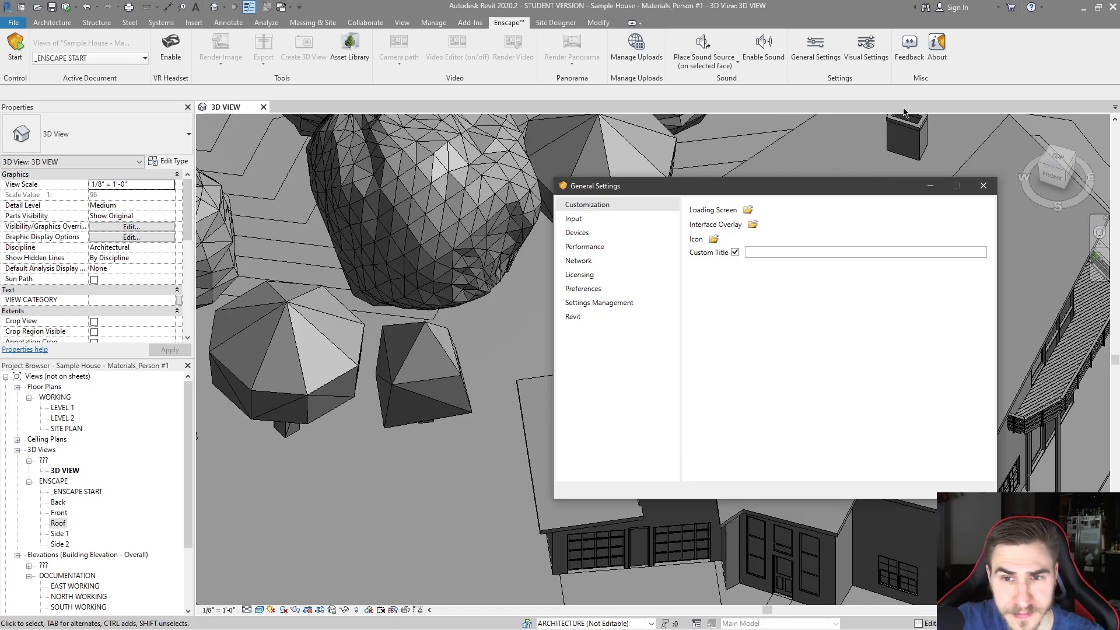
left_click_drag(607, 188, 582, 157)
left_click(559, 175)
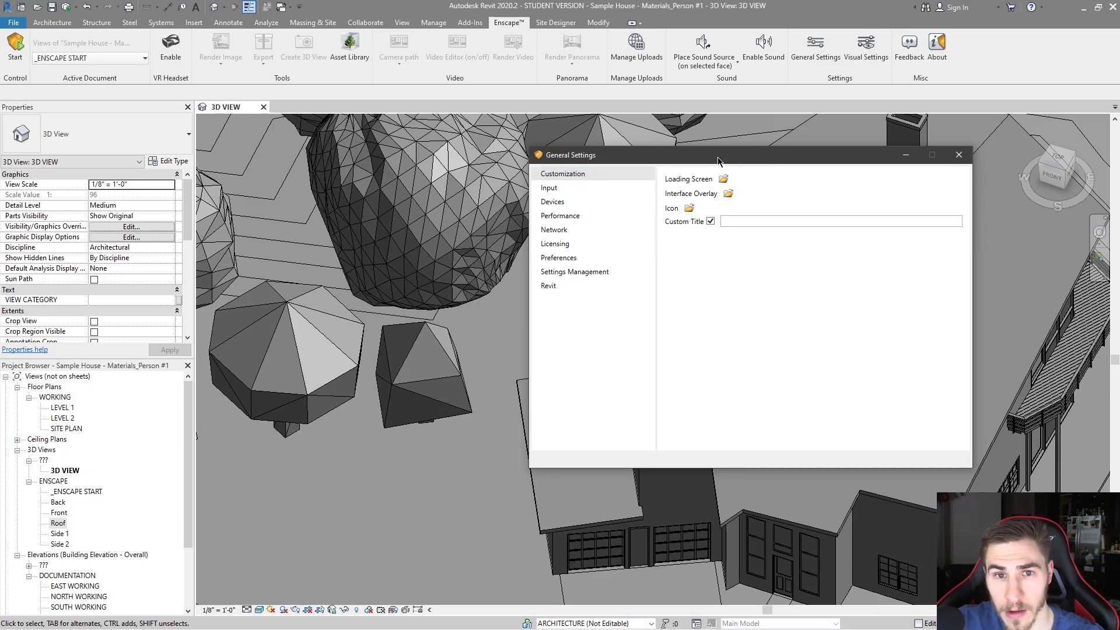
left_click(746, 221)
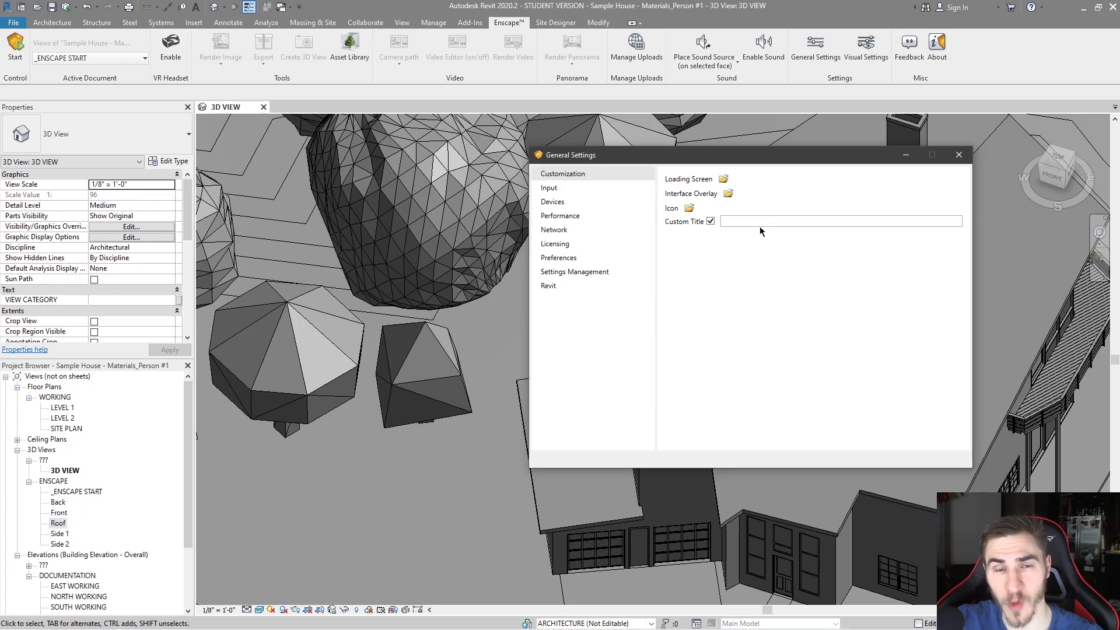
left_click_drag(729, 154, 865, 163)
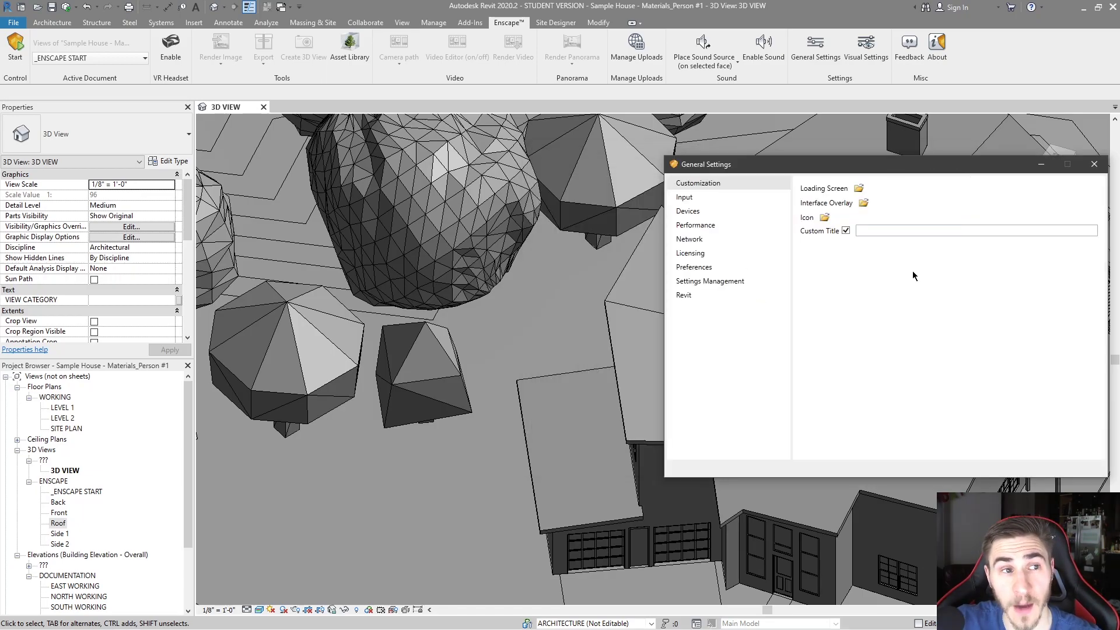
Step: Start Enscape and assign the Loading Screen image file as the custom loading screen
left_click(15, 45)
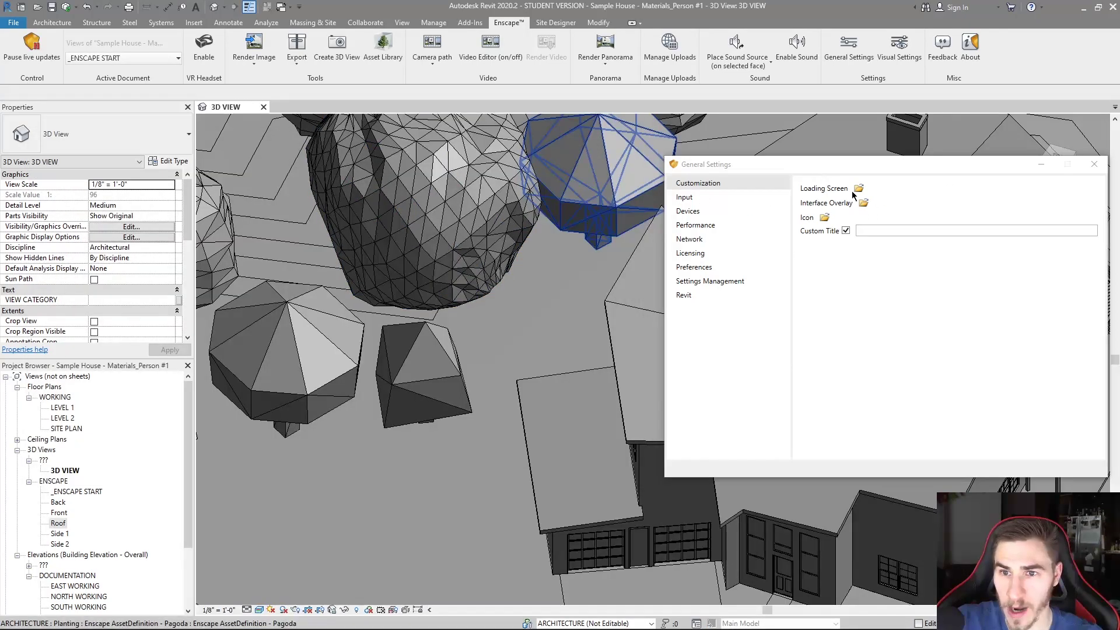
left_click(859, 189)
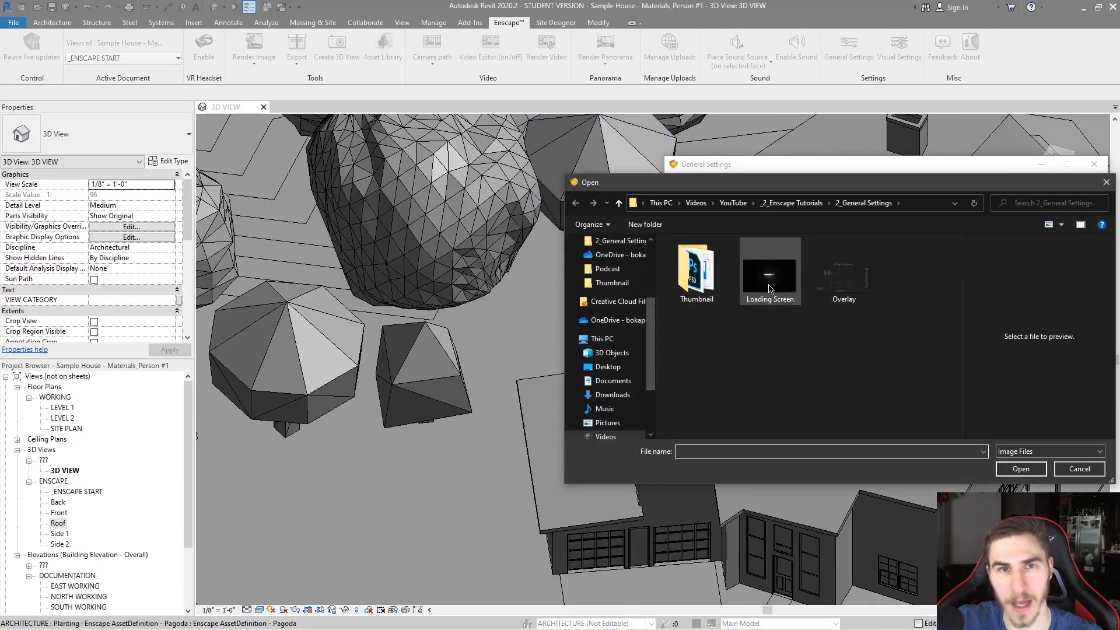
double_click(769, 288)
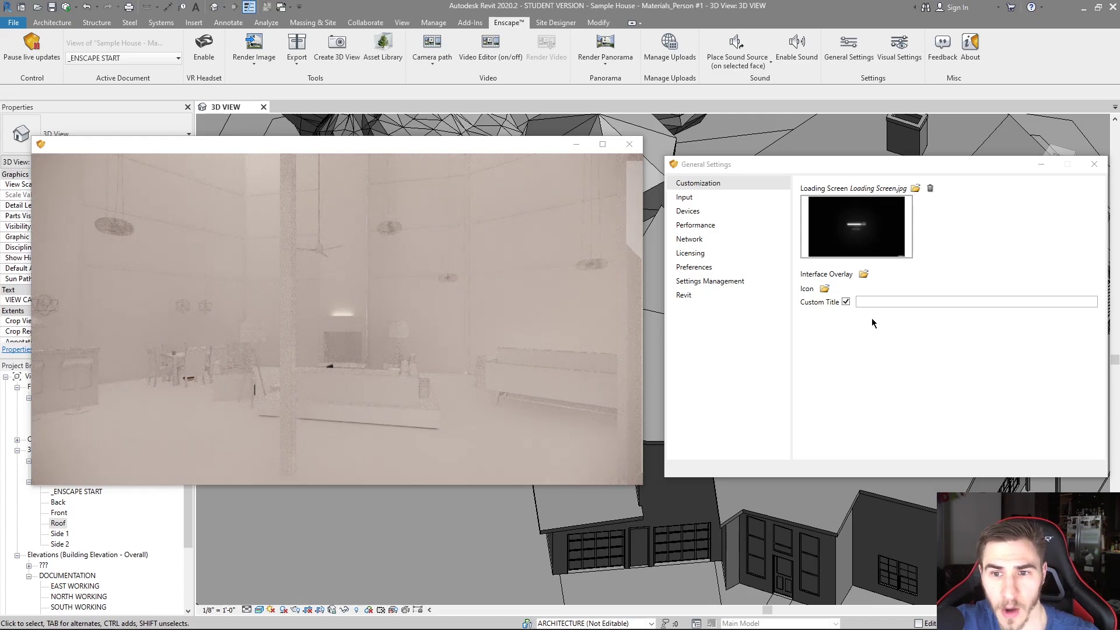
Step: Assign the Overlay image file as the interface overlay and look around the rendered interior with it
left_click(863, 273)
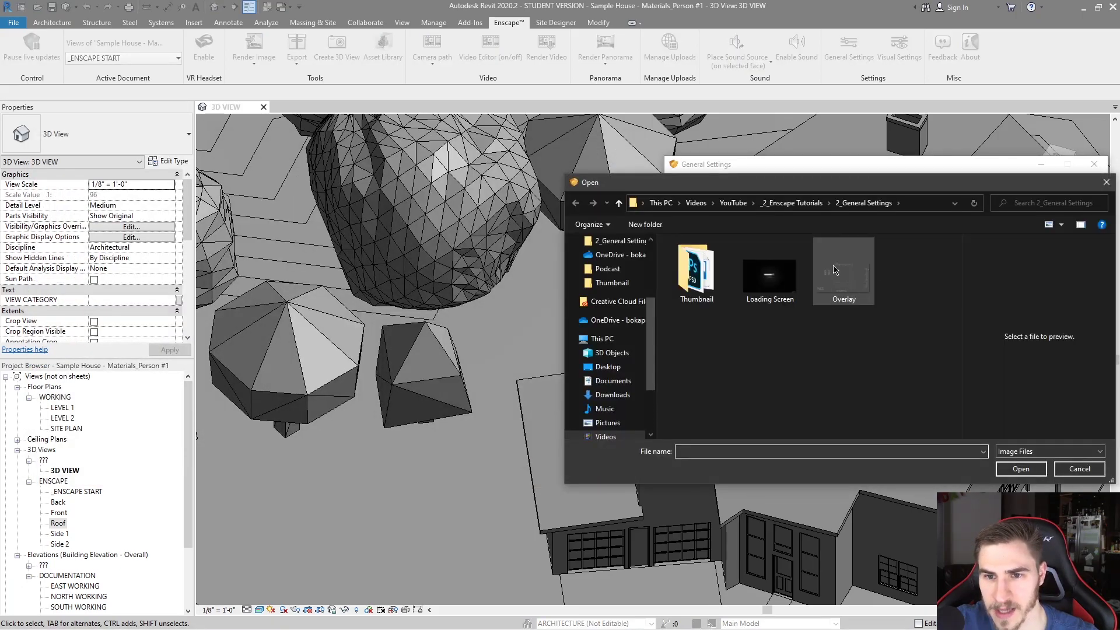
left_click(847, 277)
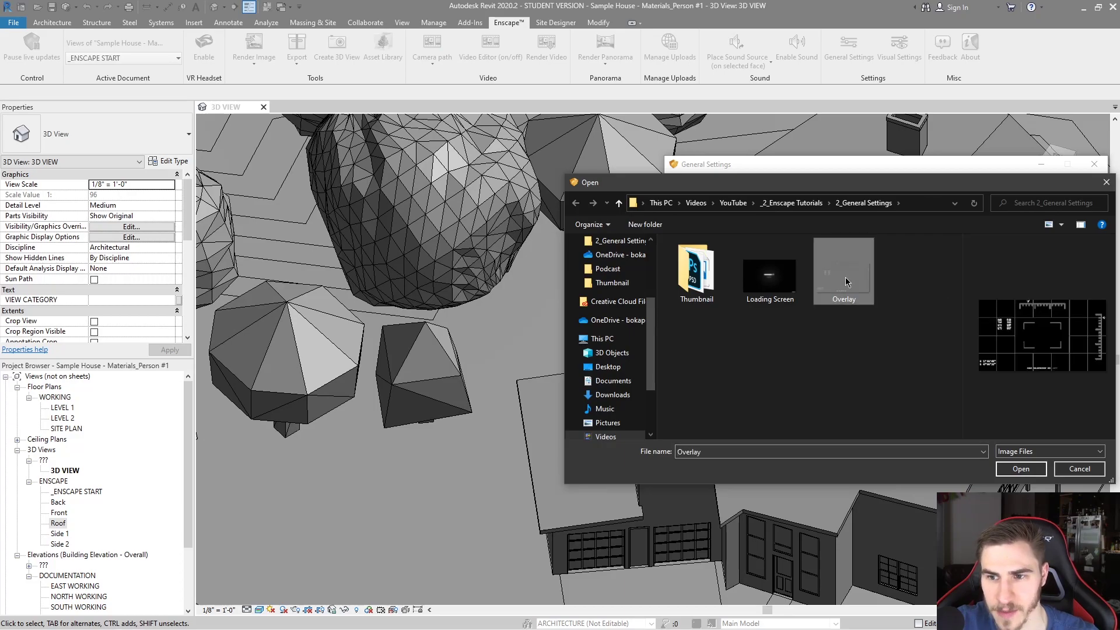
double_click(847, 280)
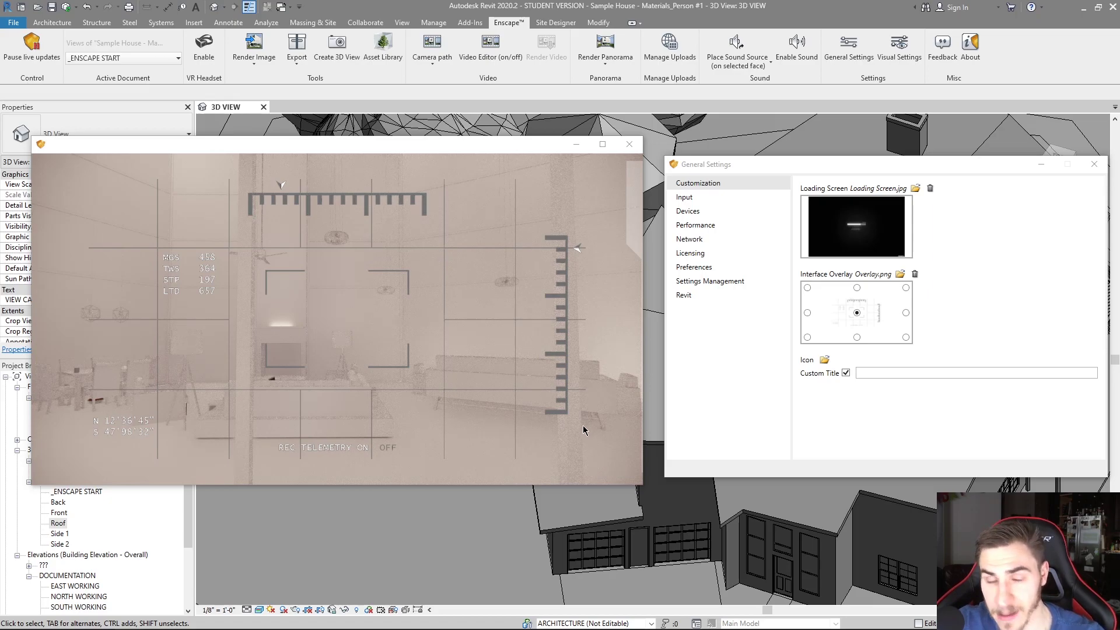
left_click_drag(445, 435, 345, 361)
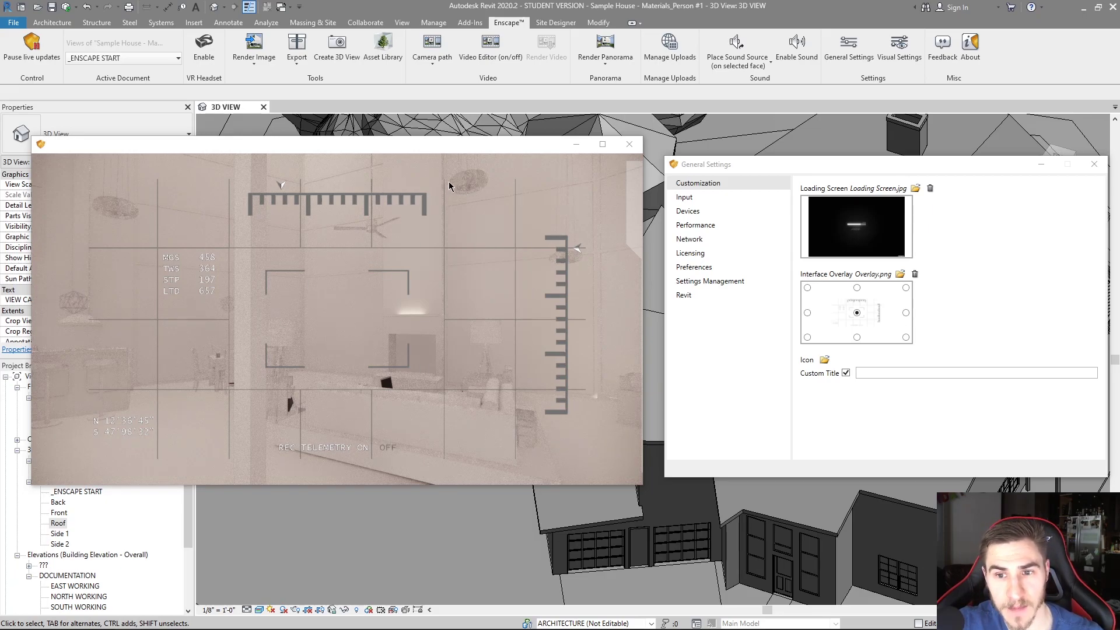
Step: Try anchoring the interface overlay in the upper-left corner, and return it to the centre anchor
left_click(807, 287)
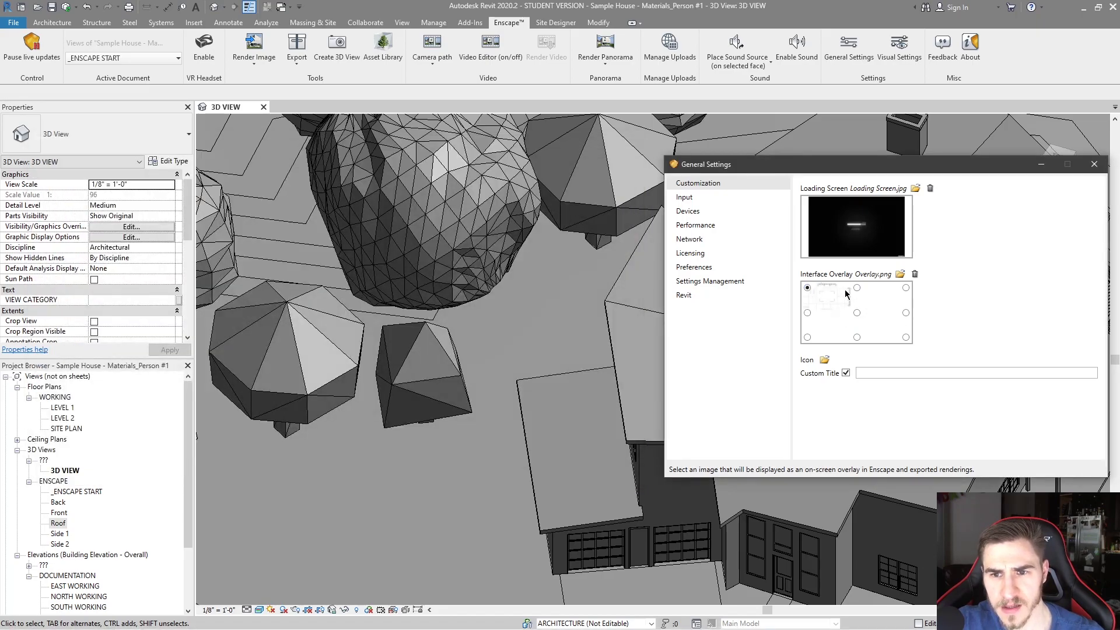
left_click_drag(812, 168, 762, 170)
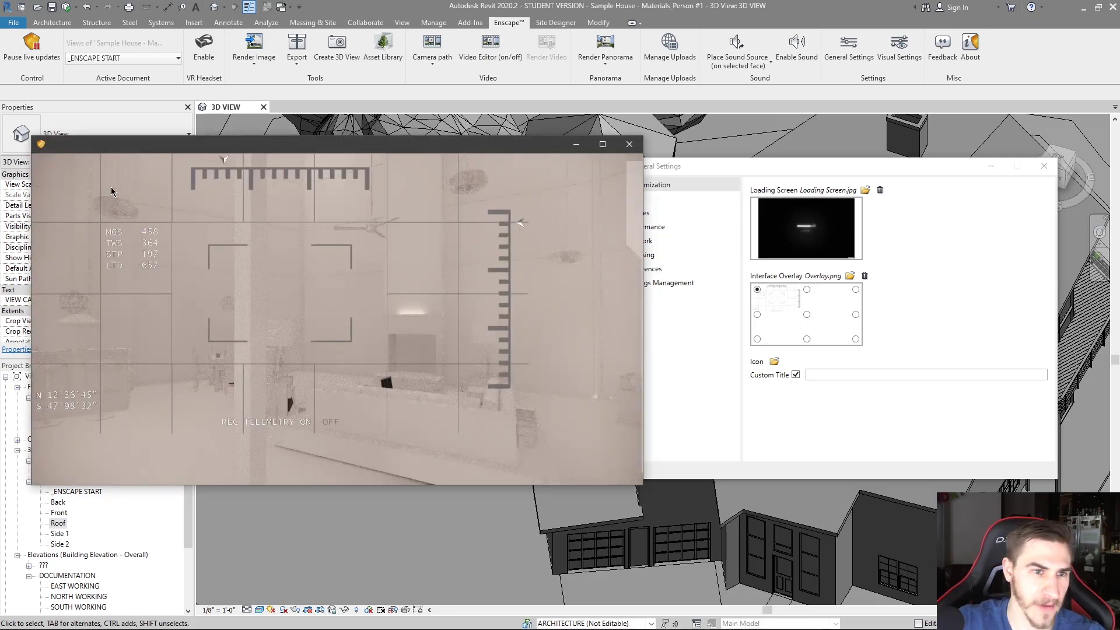
left_click(807, 315)
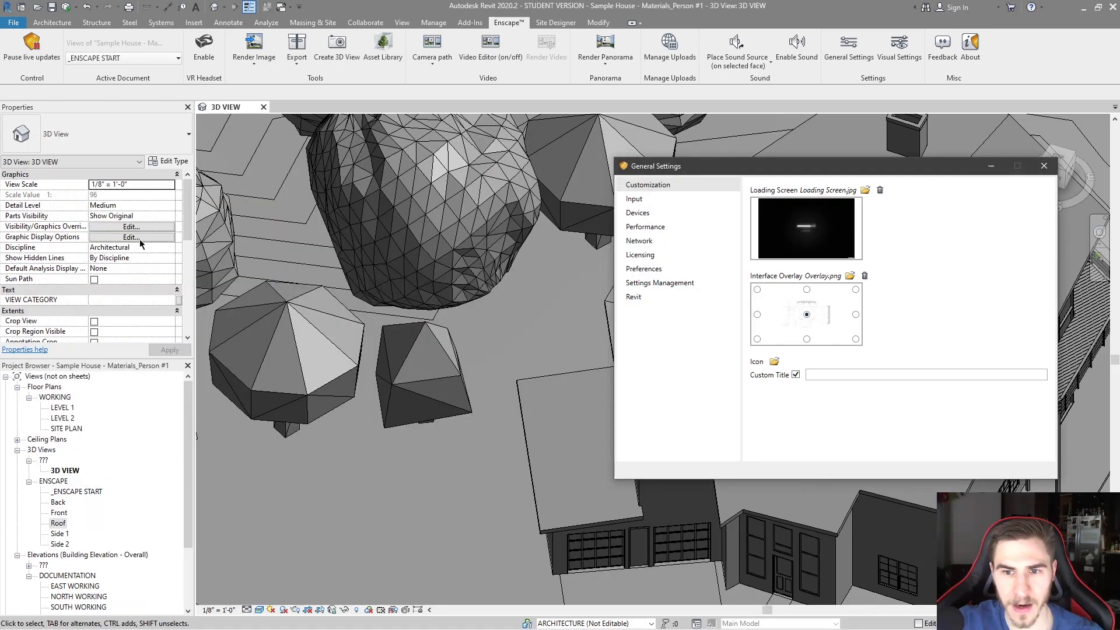
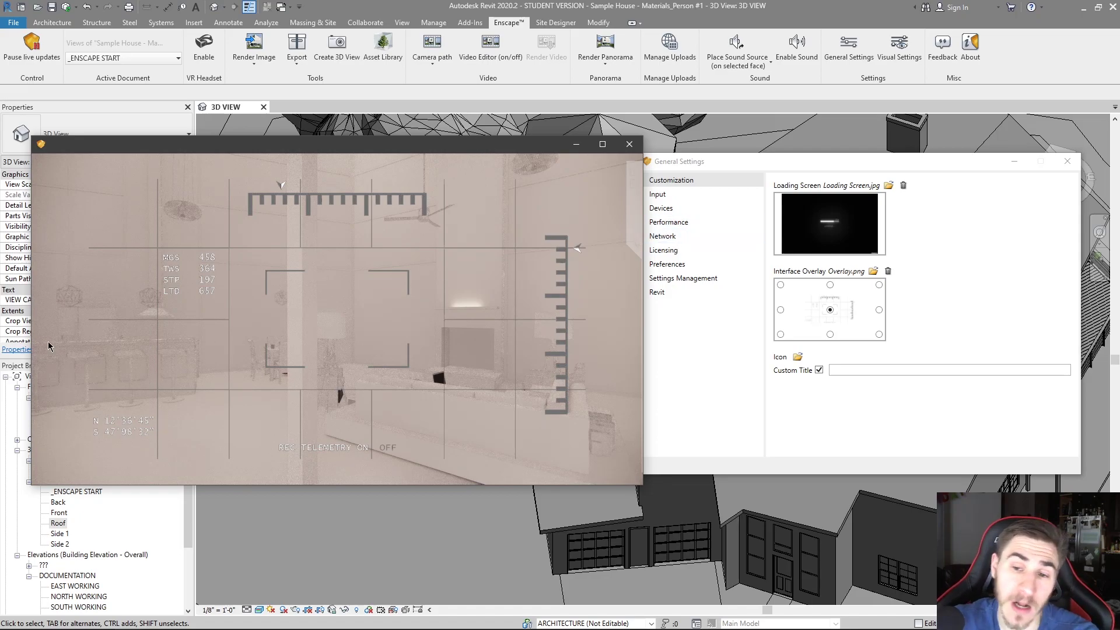
Step: Toggle the custom title off and on, and set the render window's title to CUSTOM TITLE
left_click(828, 369)
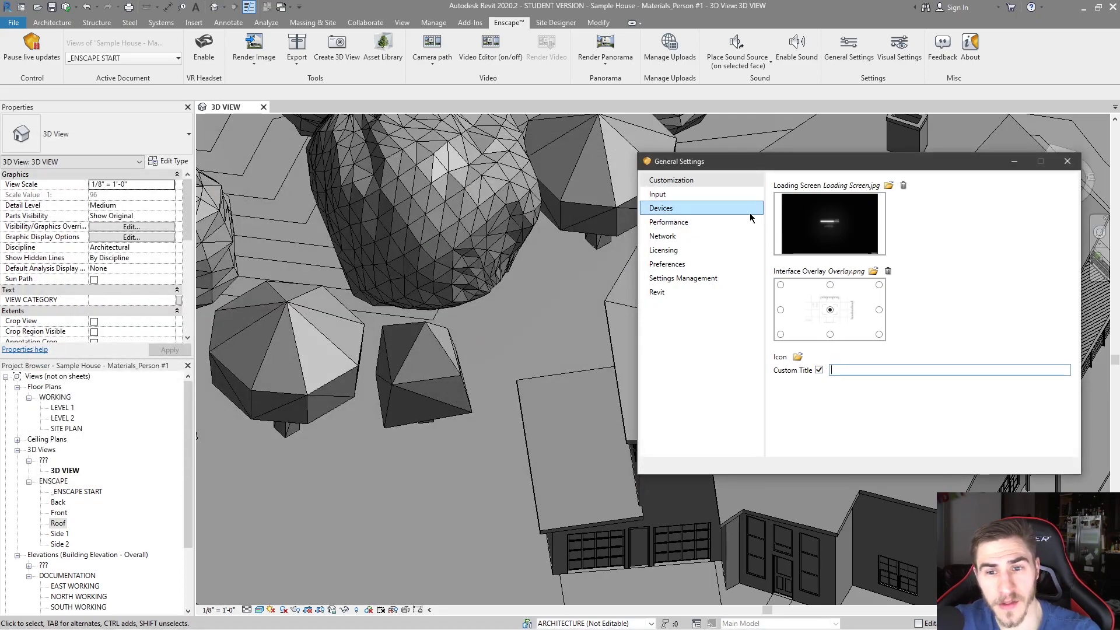
left_click(819, 369)
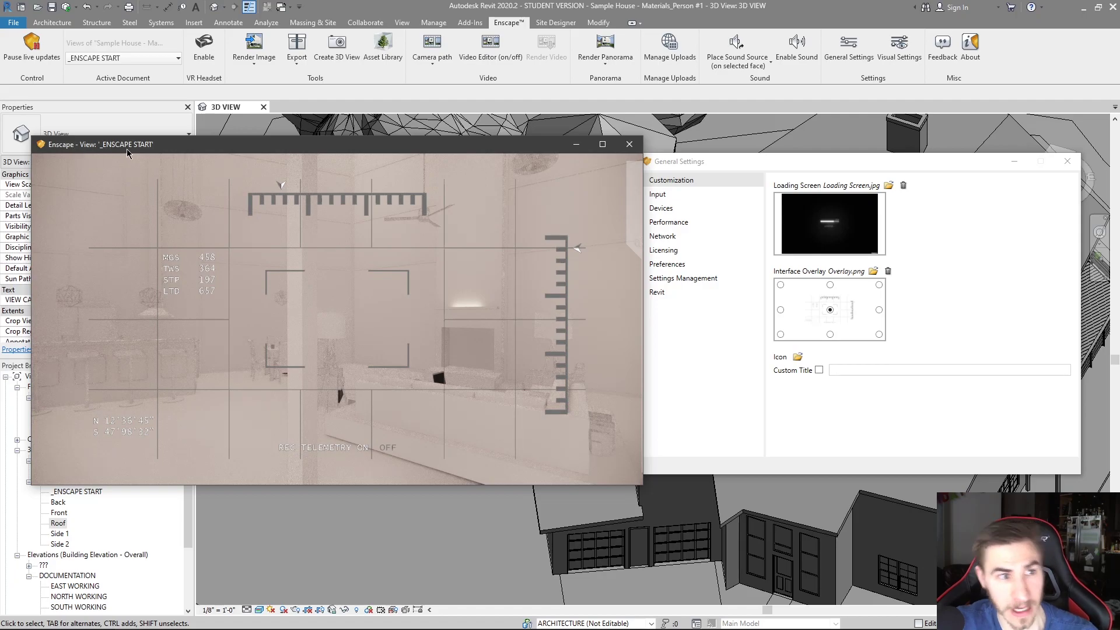
left_click(818, 370)
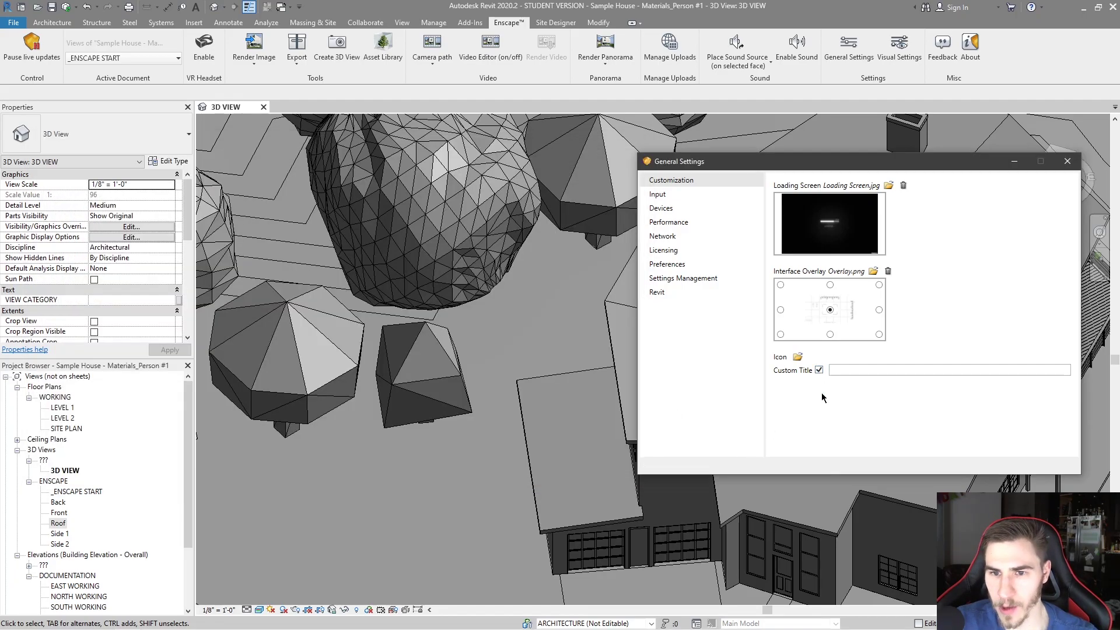
left_click(864, 368)
type("CUSTOM TITLE")
key("Return")
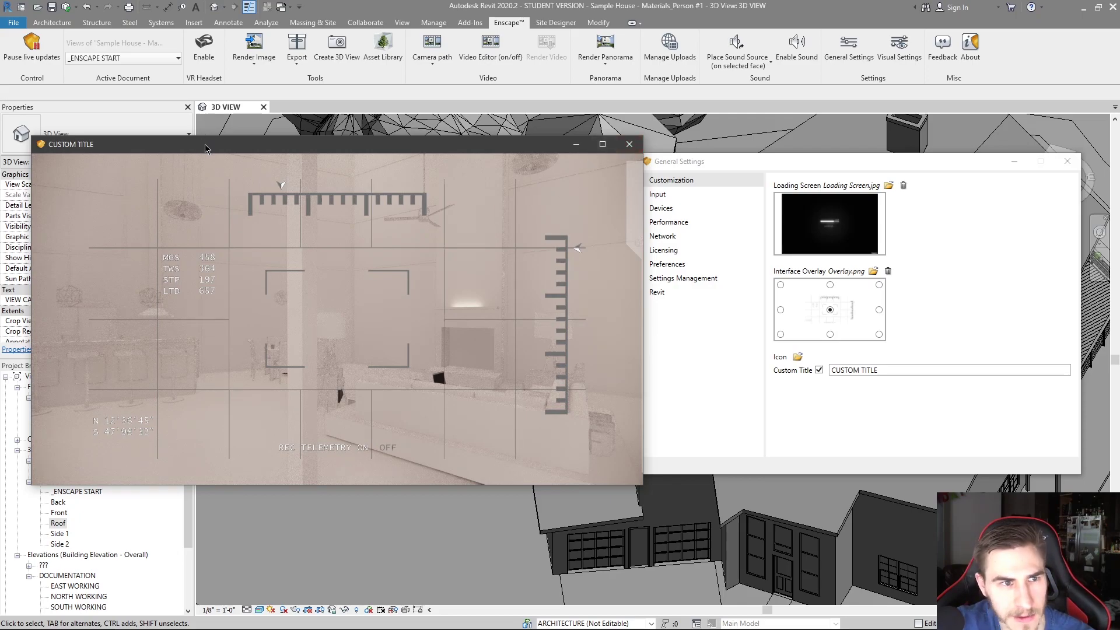
left_click_drag(204, 148, 216, 147)
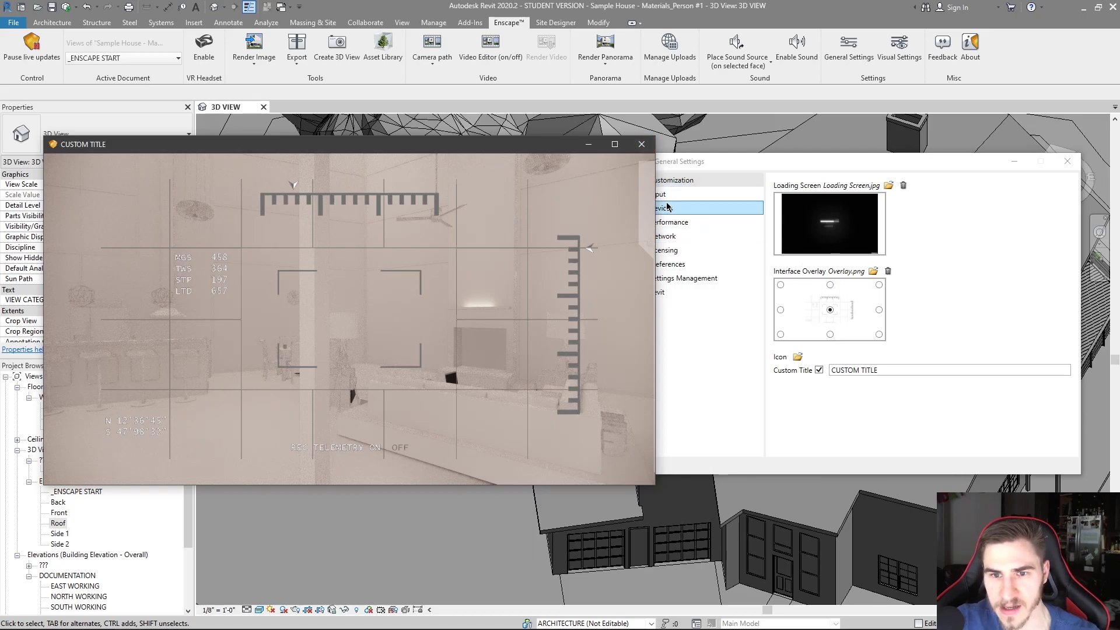
Step: Close the render window, remove the interface overlay and loading screen images, and disable the custom title
left_click(643, 145)
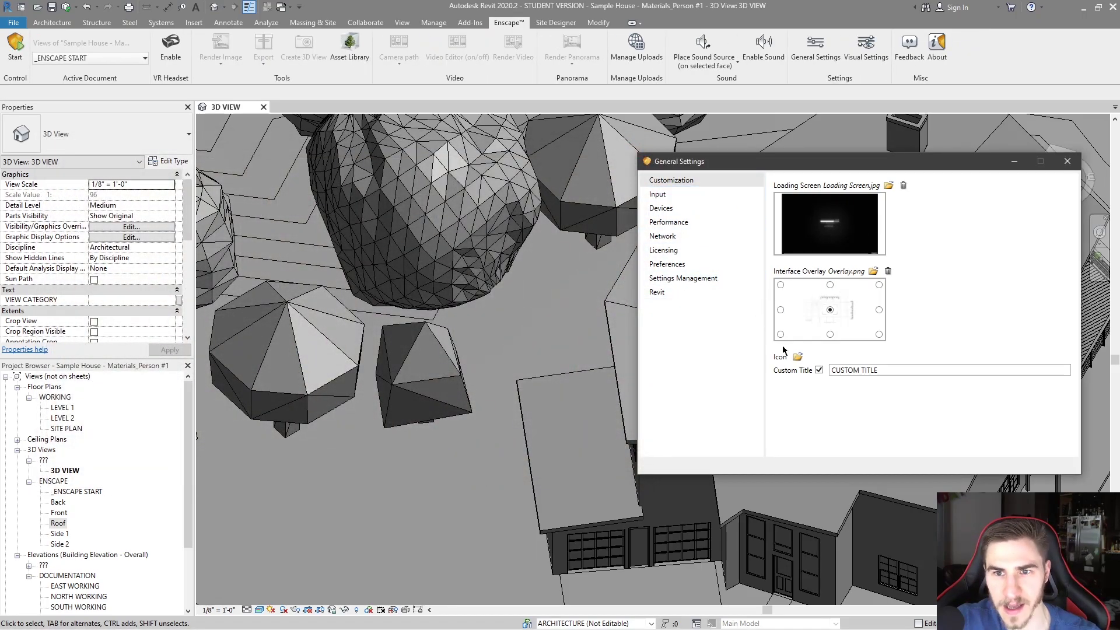
left_click(887, 270)
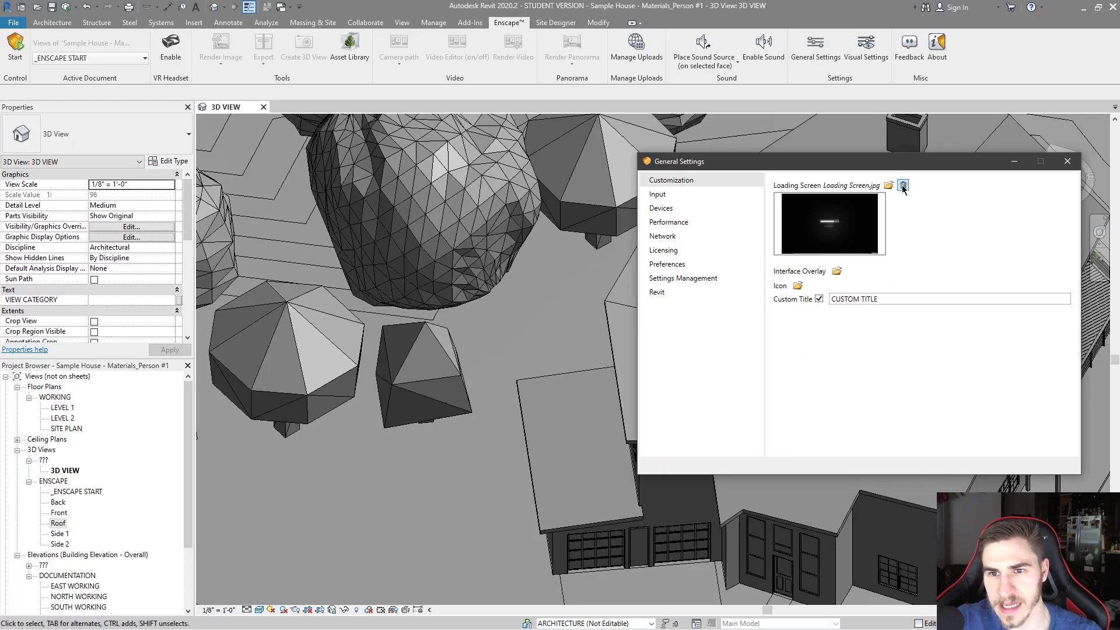
left_click(903, 185)
left_click(819, 227)
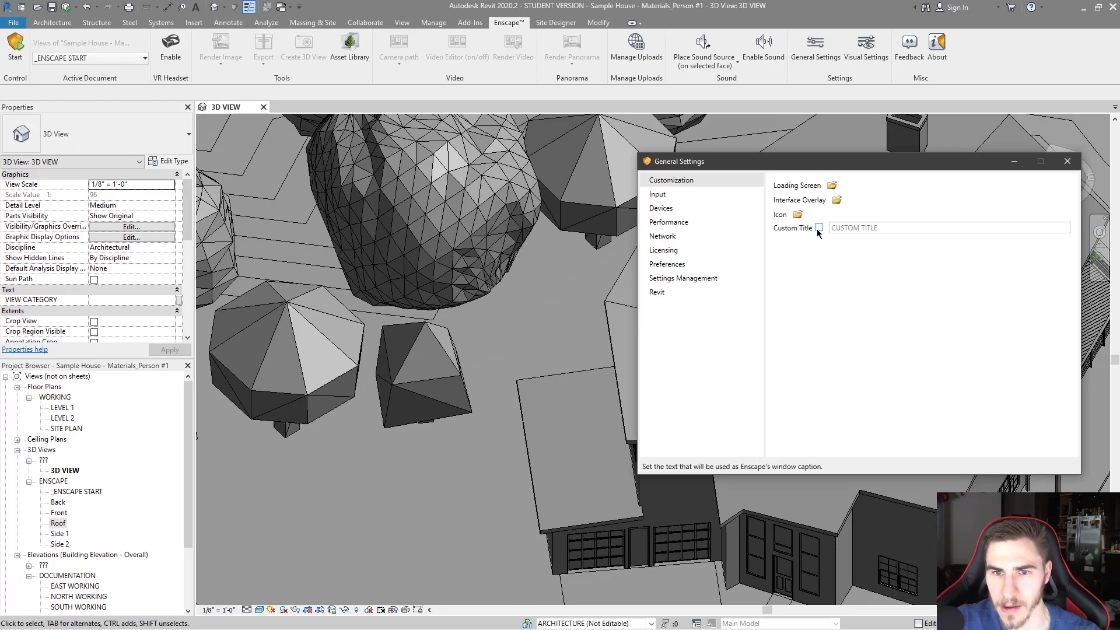
Step: Examine the Input settings, including the reset and set-value options for Movement Speed
left_click(680, 180)
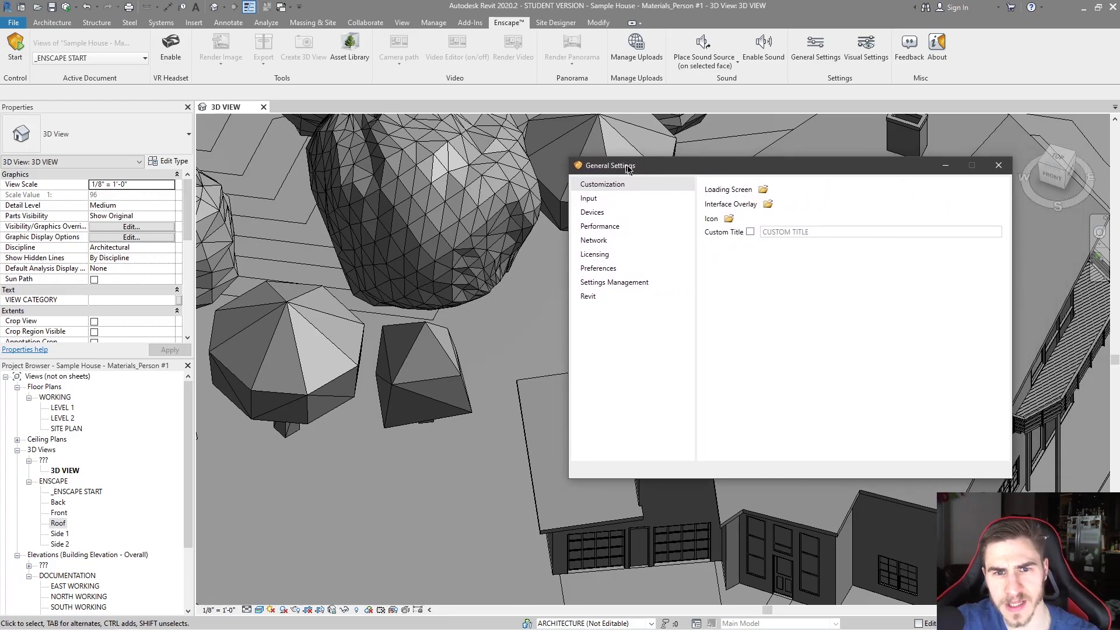
left_click(671, 208)
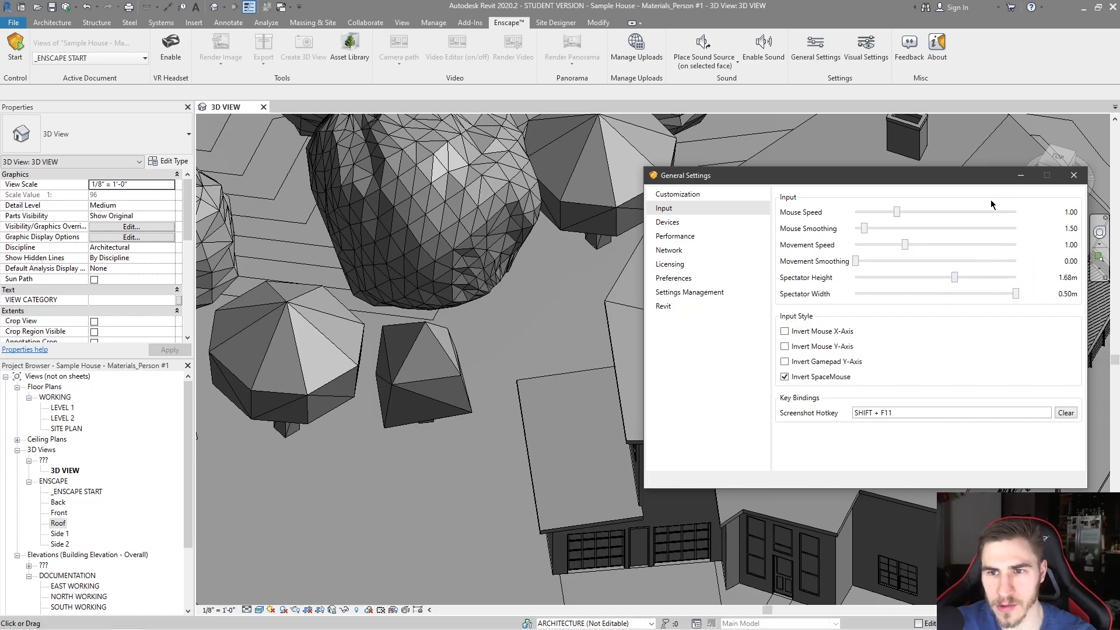
left_click(1024, 245)
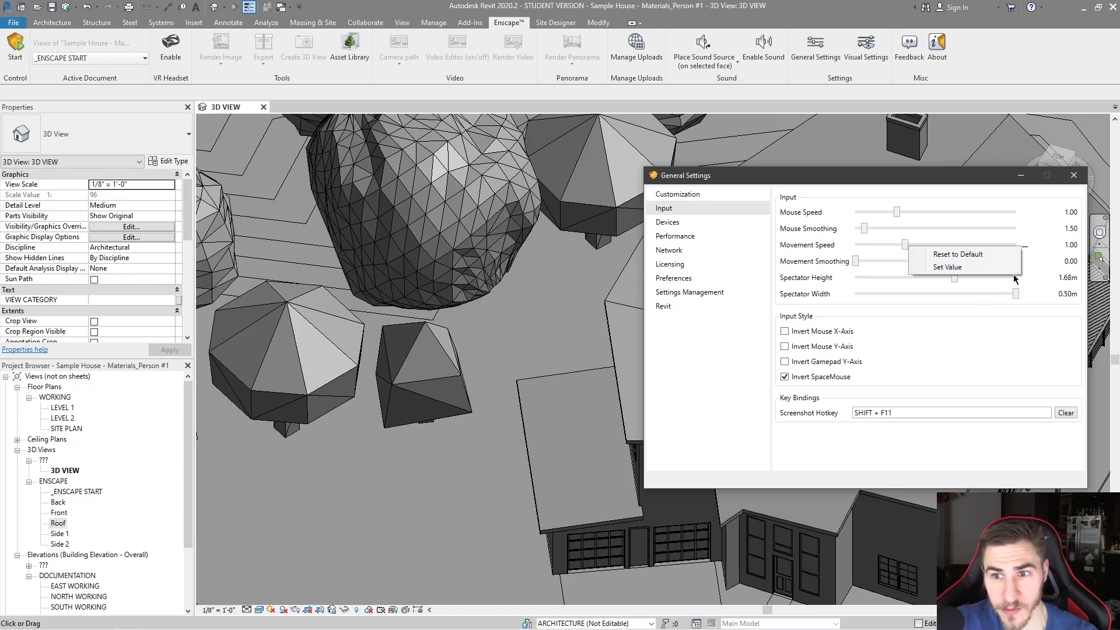
left_click(976, 318)
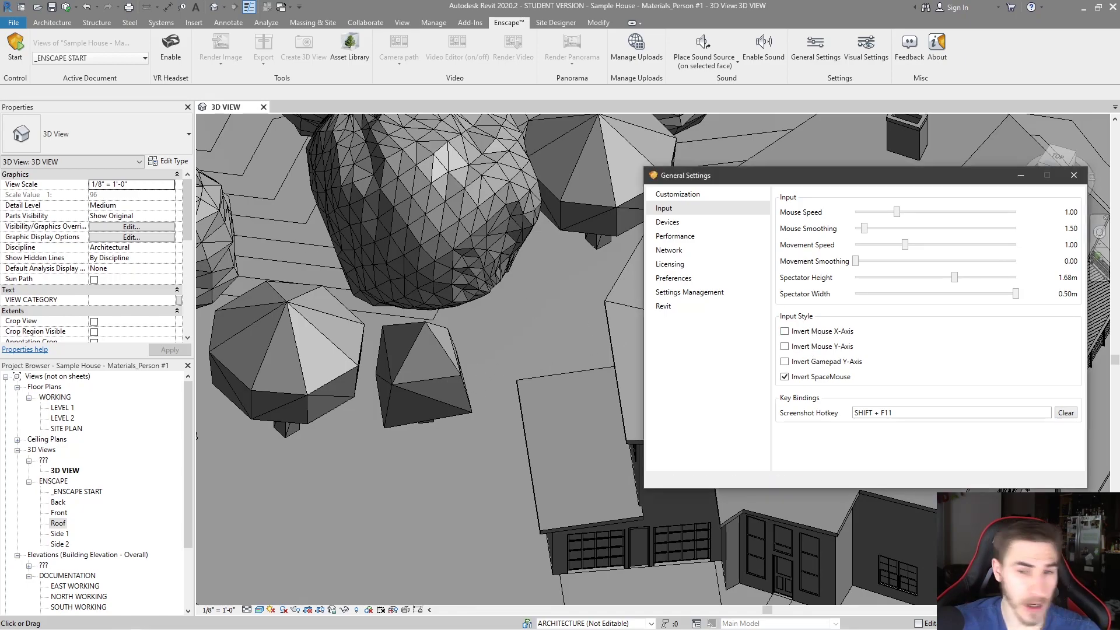
Step: Start Enscape again, set the 3D TV Stereo Mode to Half width per eye, and view the house in stereo
left_click(16, 45)
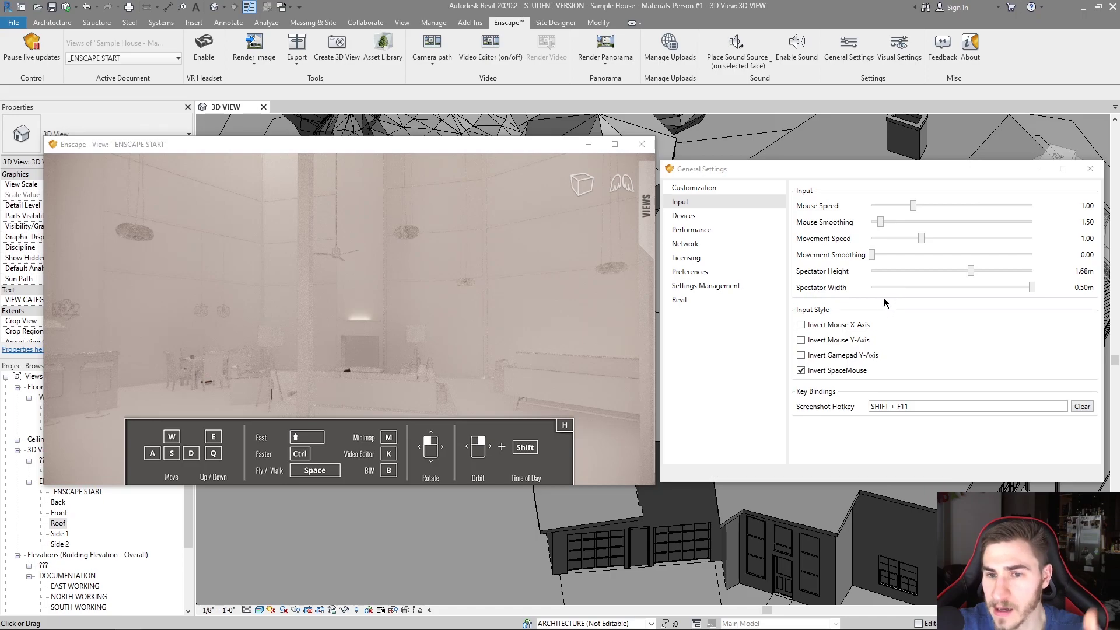
left_click(751, 220)
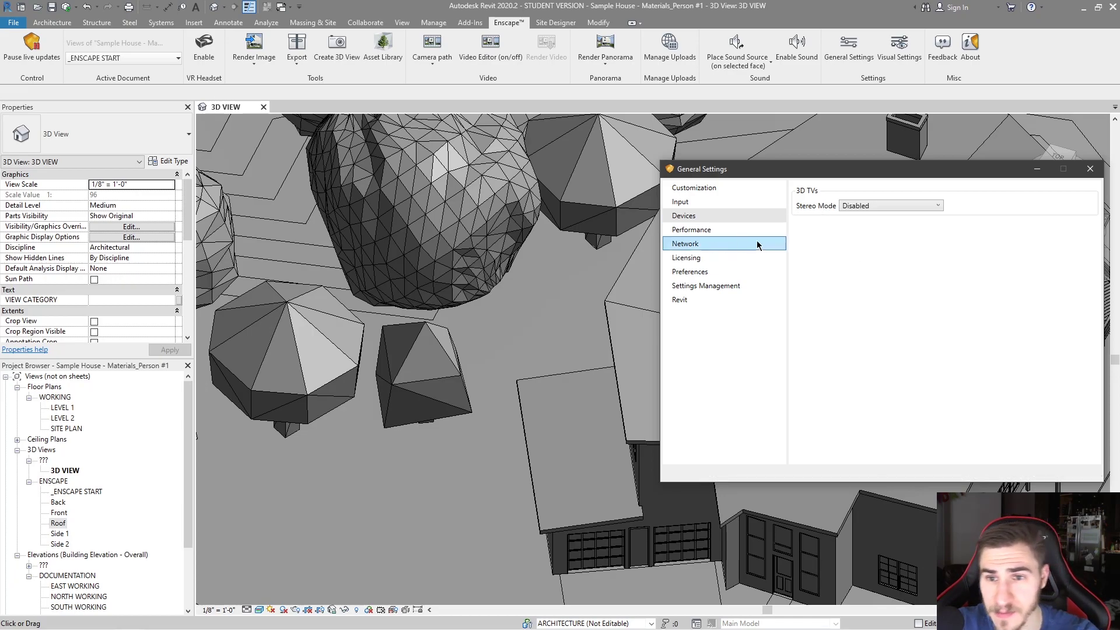
left_click(848, 207)
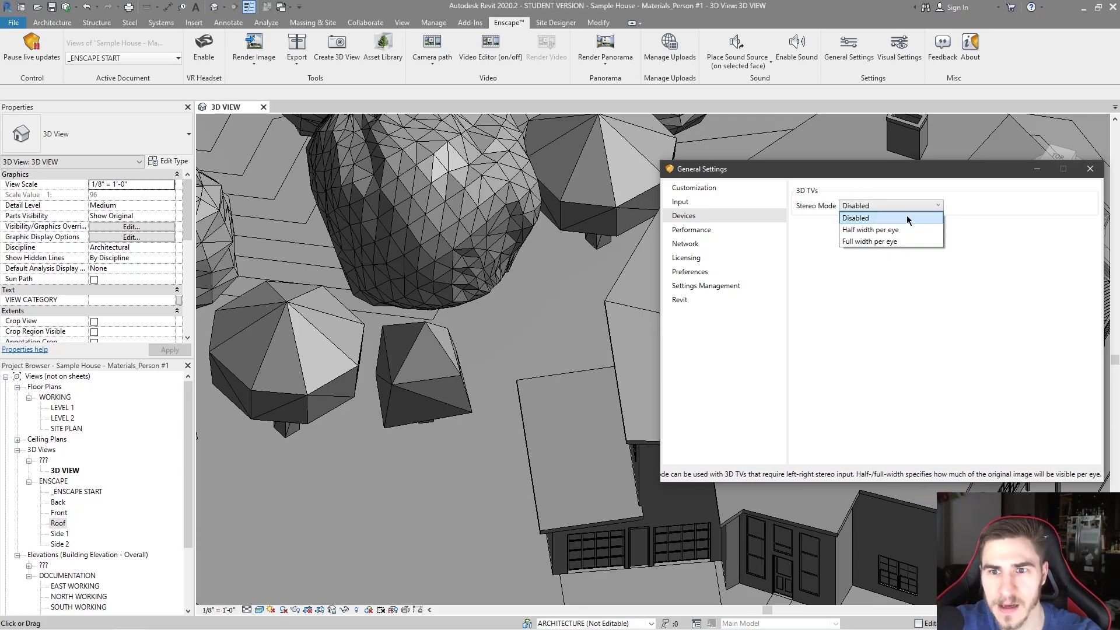
left_click(870, 229)
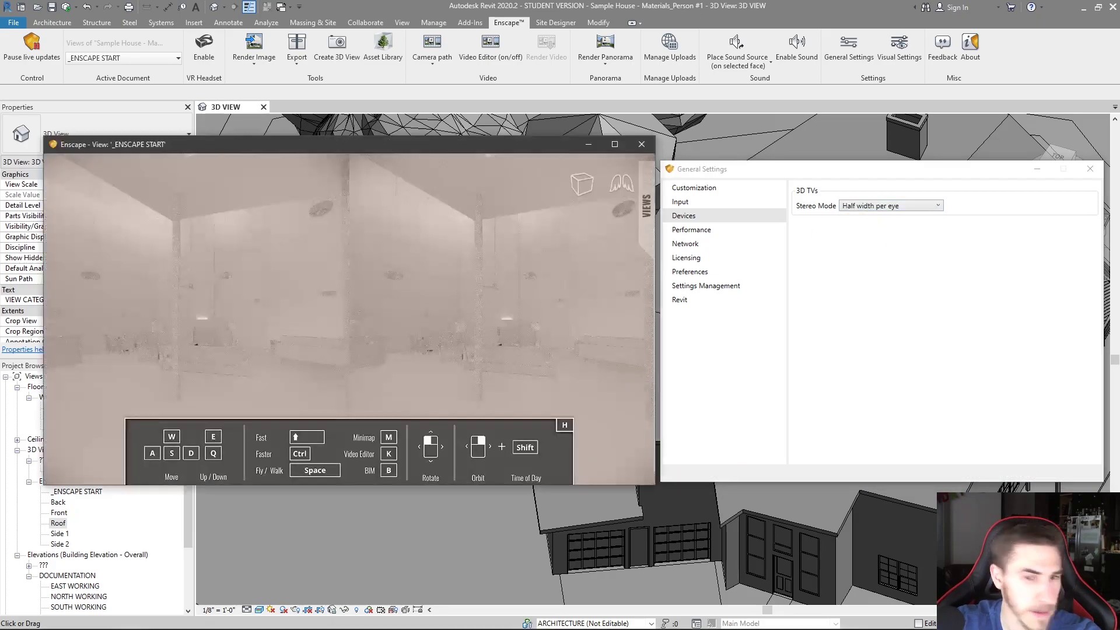
mouse_move(372, 338)
left_mouse_down()
mouse_move(333, 337)
mouse_move(374, 343)
mouse_move(355, 341)
mouse_move(350, 355)
mouse_move(348, 342)
mouse_move(396, 358)
left_mouse_up()
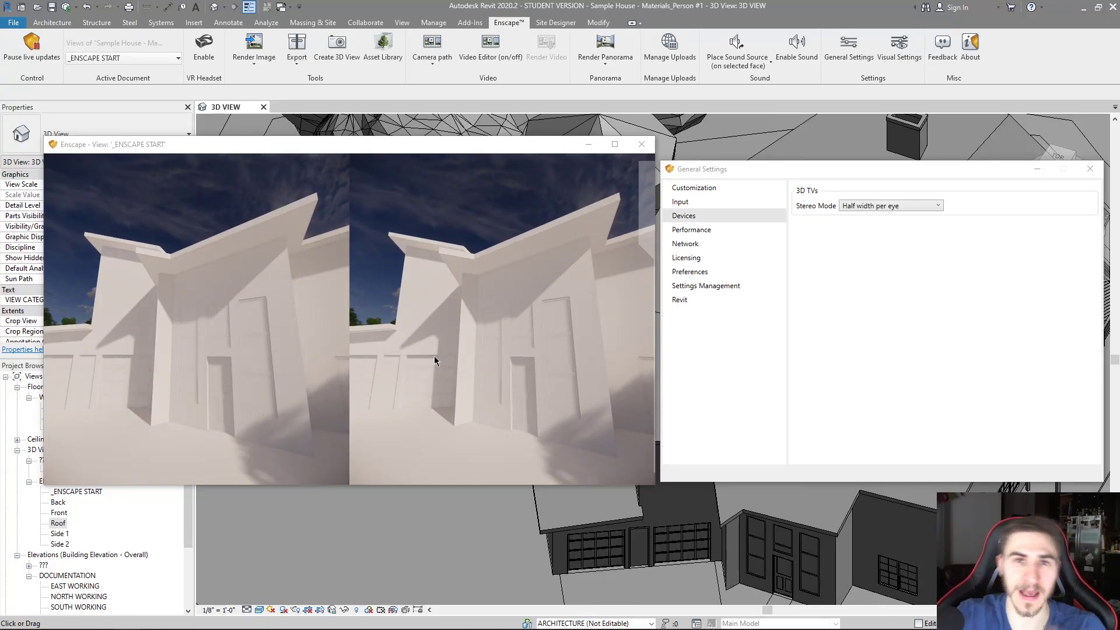
left_click(893, 207)
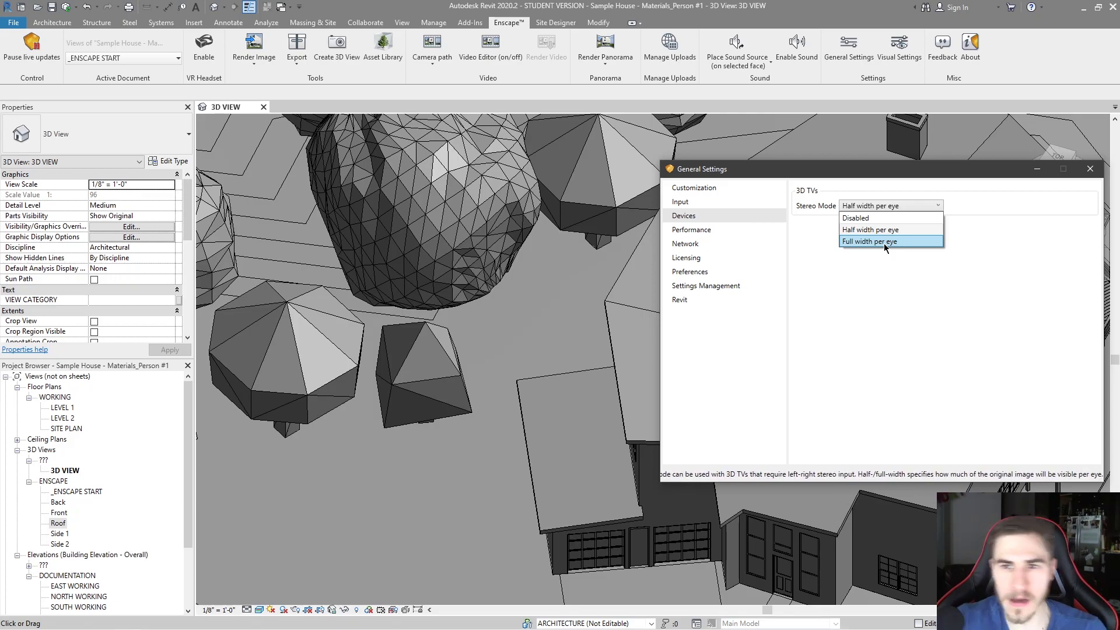
left_click(905, 258)
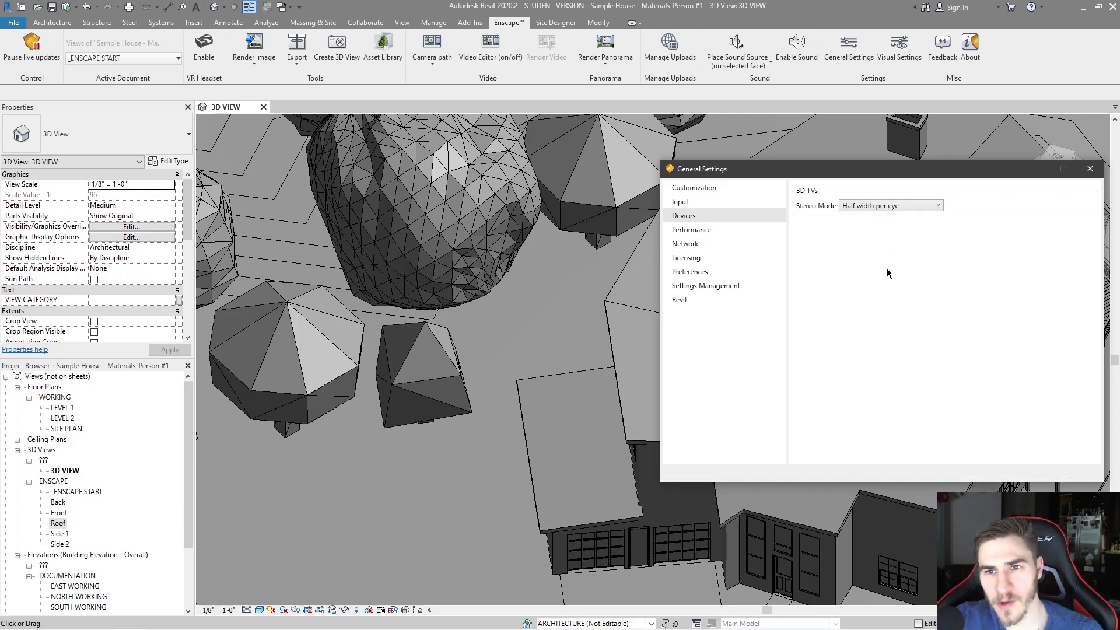
Step: Set the 3D TV Stereo Mode to Disabled and bring up the Performance settings
left_click(901, 207)
left_click(876, 218)
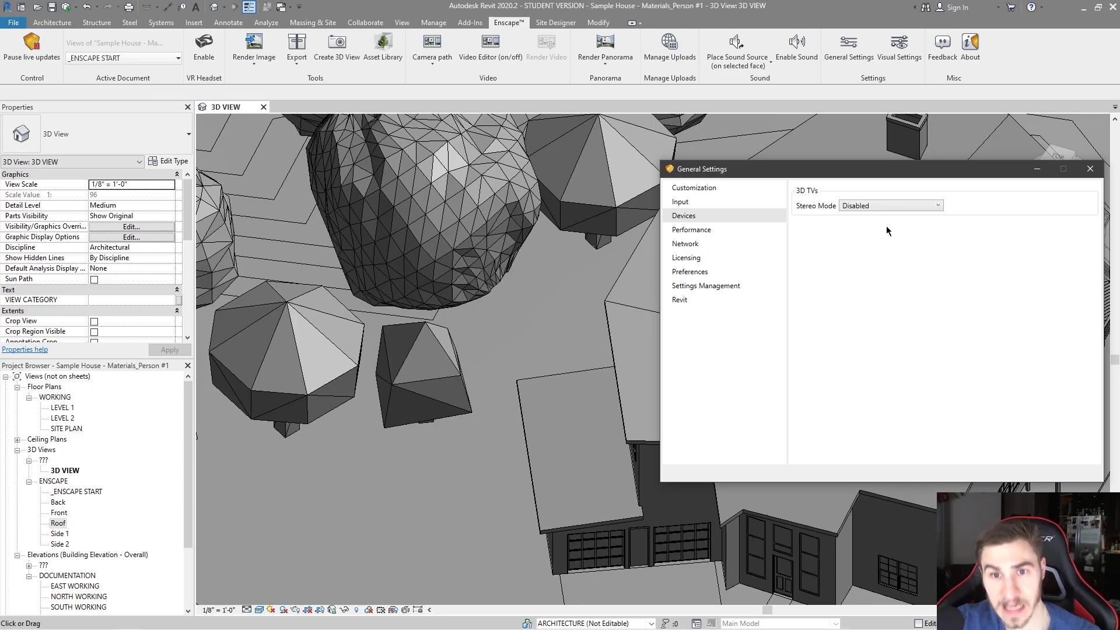
left_click(775, 229)
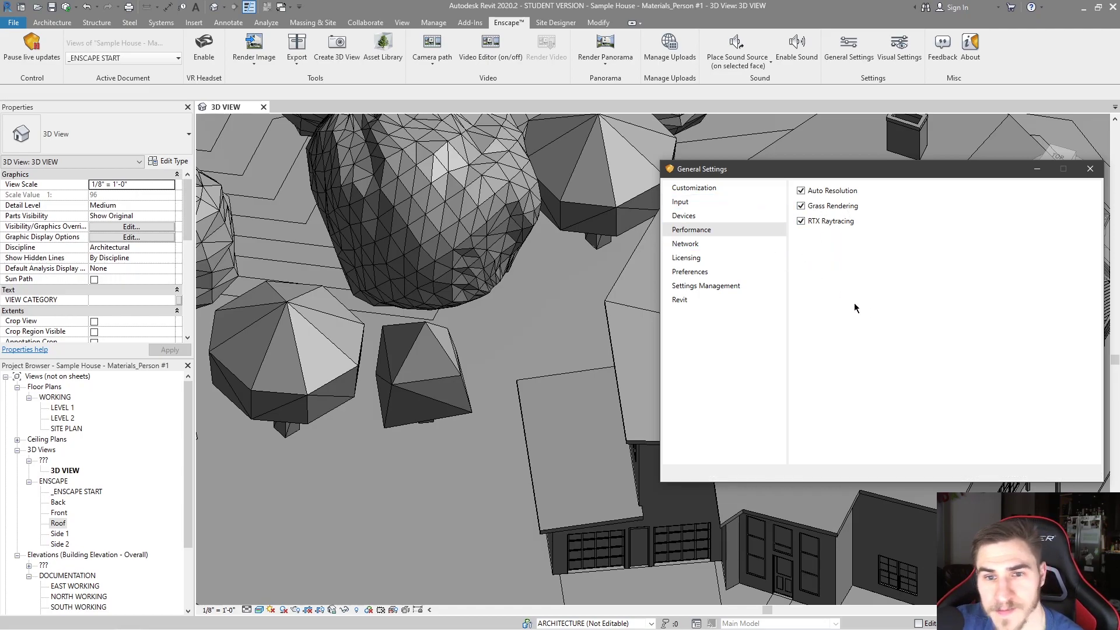
Step: Inspect the proxy server options in the Network settings, and enable notification whenever a new preview version is released
left_click(712, 246)
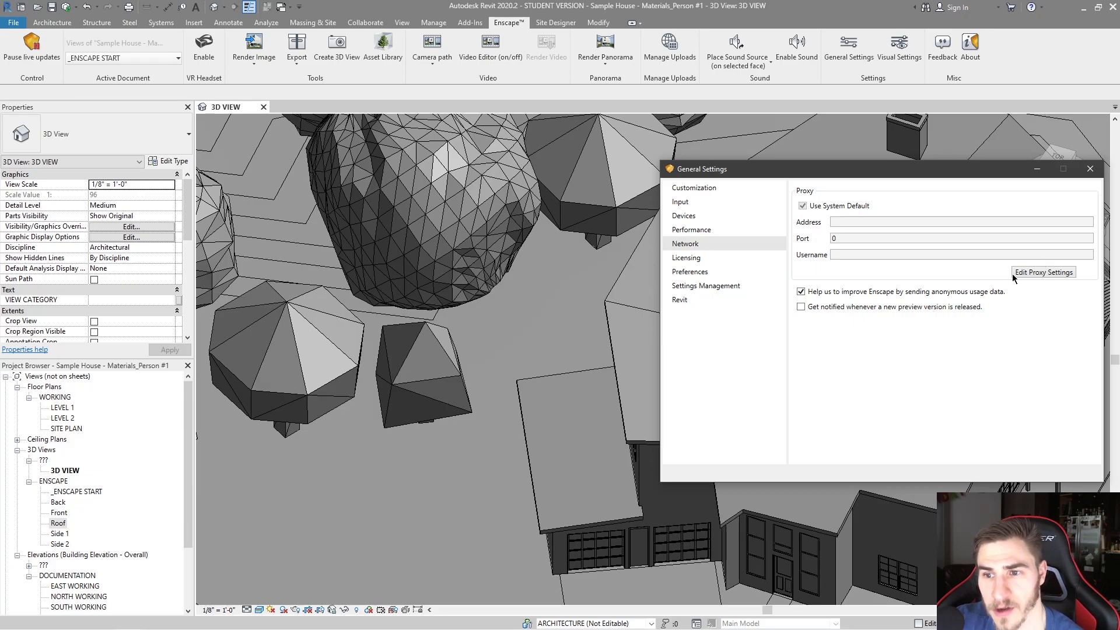
left_click(1040, 272)
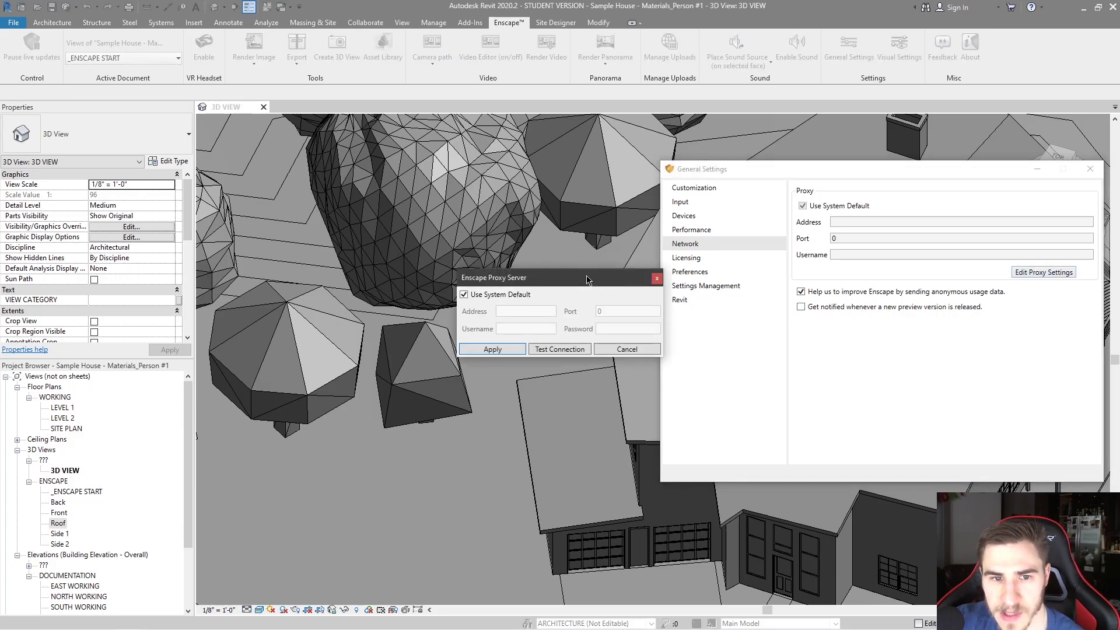
left_click_drag(590, 281, 577, 269)
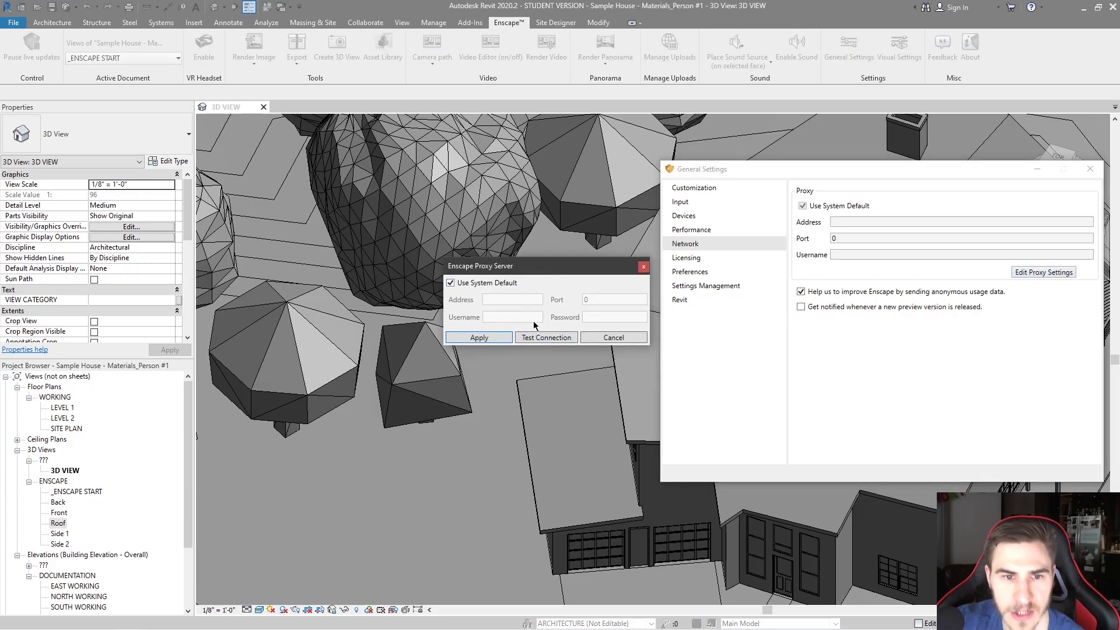
left_click(643, 268)
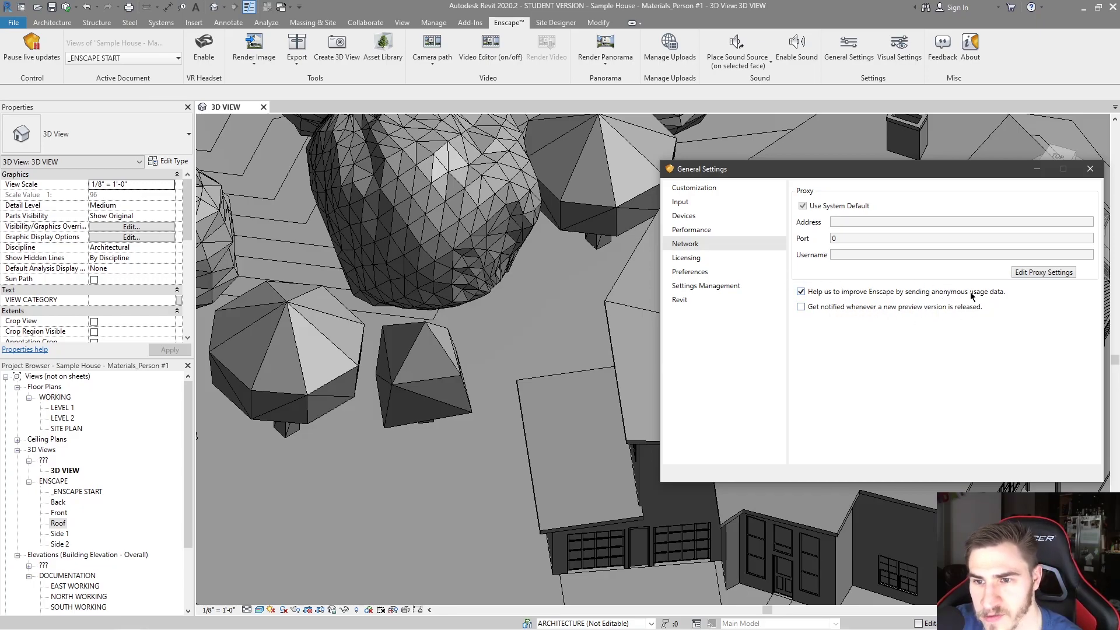
left_click(955, 320)
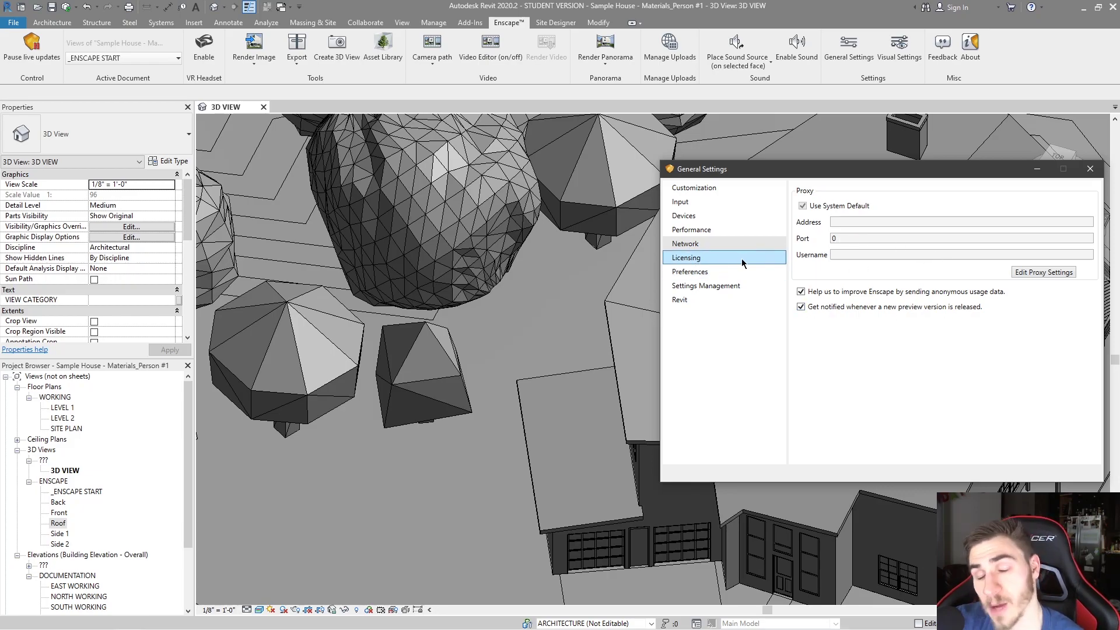
Step: Examine the Preferences options, keeping English (United States) as the language, and view the Settings Management page
left_click(712, 272)
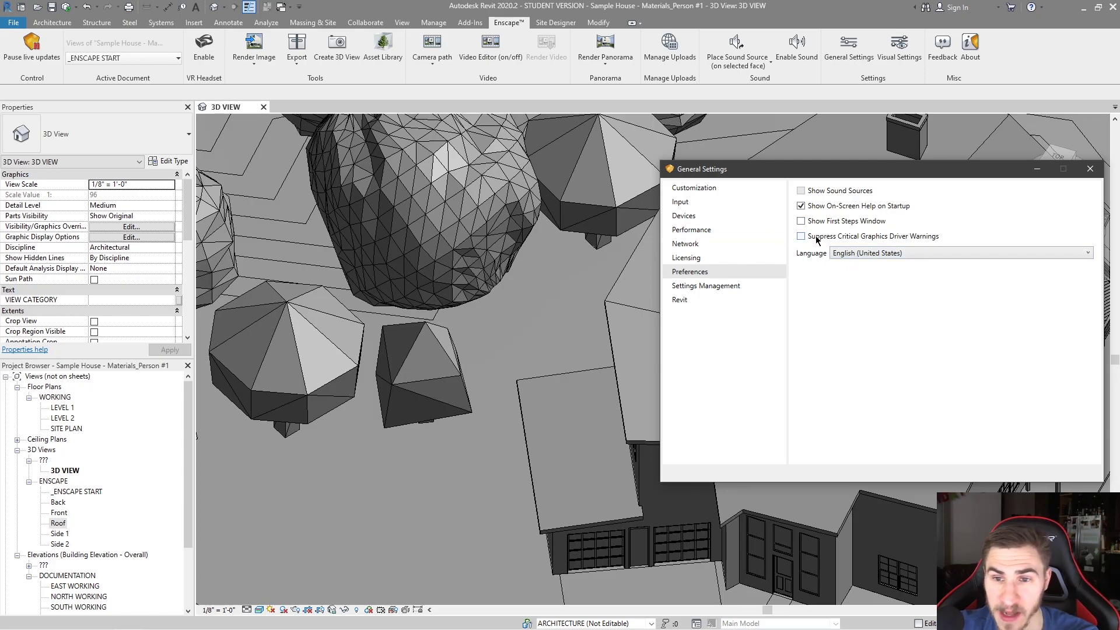
left_click(862, 253)
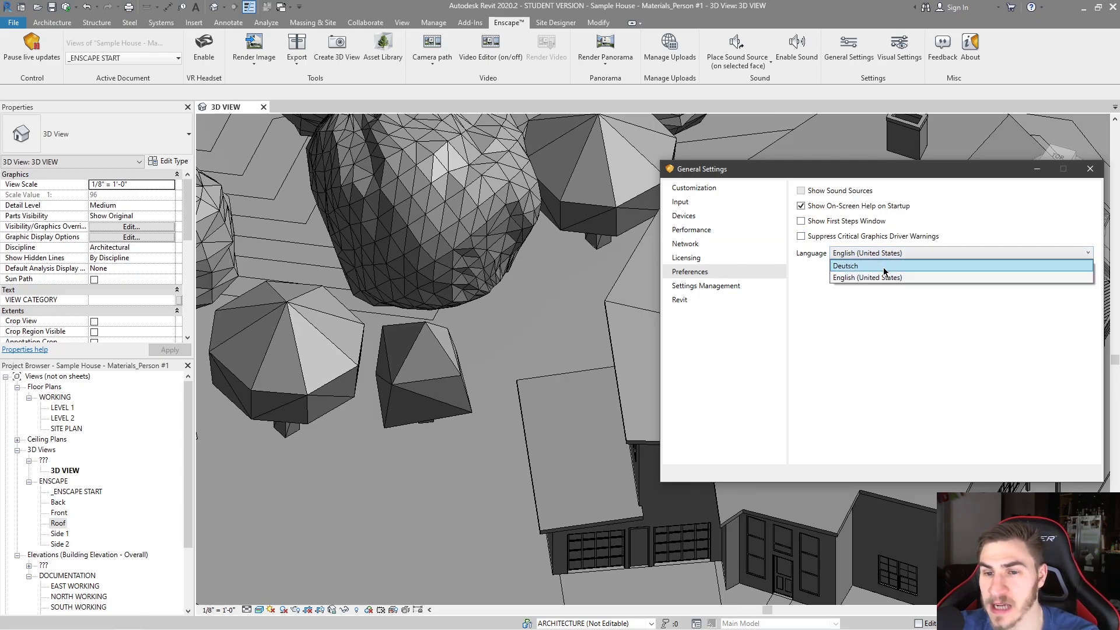
left_click(915, 278)
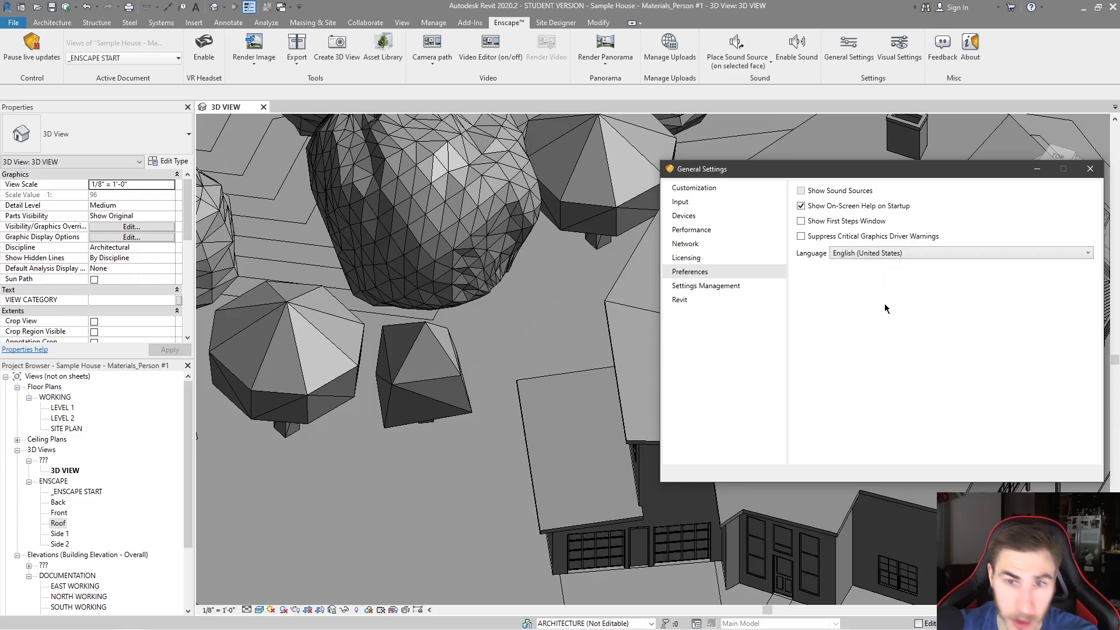
left_click(744, 289)
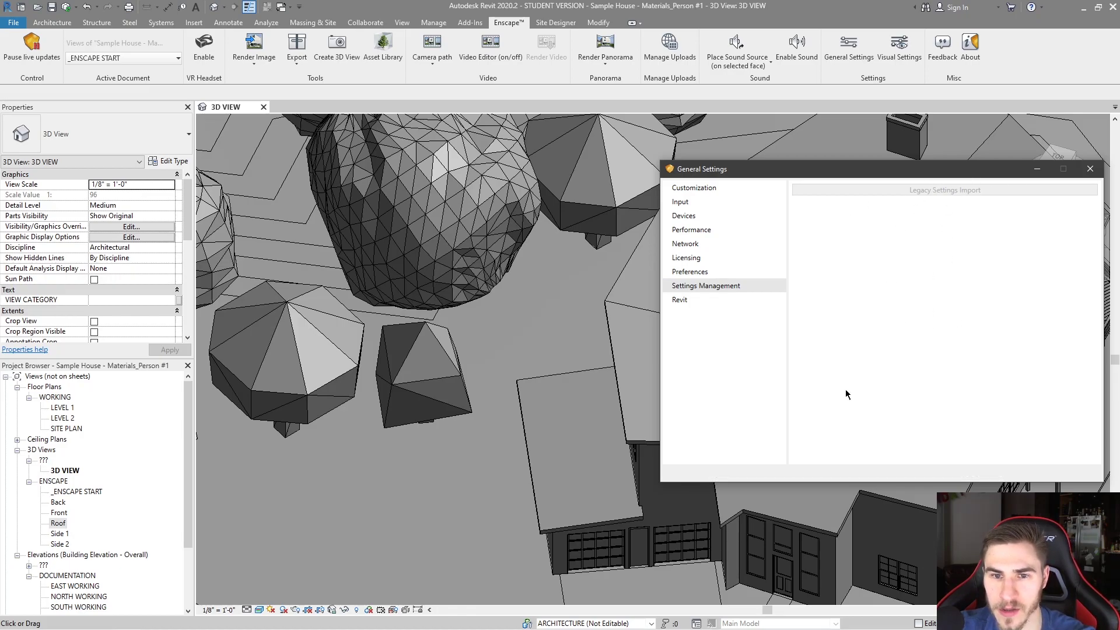
Step: Examine the Revit-specific settings, including the Appearance and Graphics choices for Material Selection
left_click(715, 302)
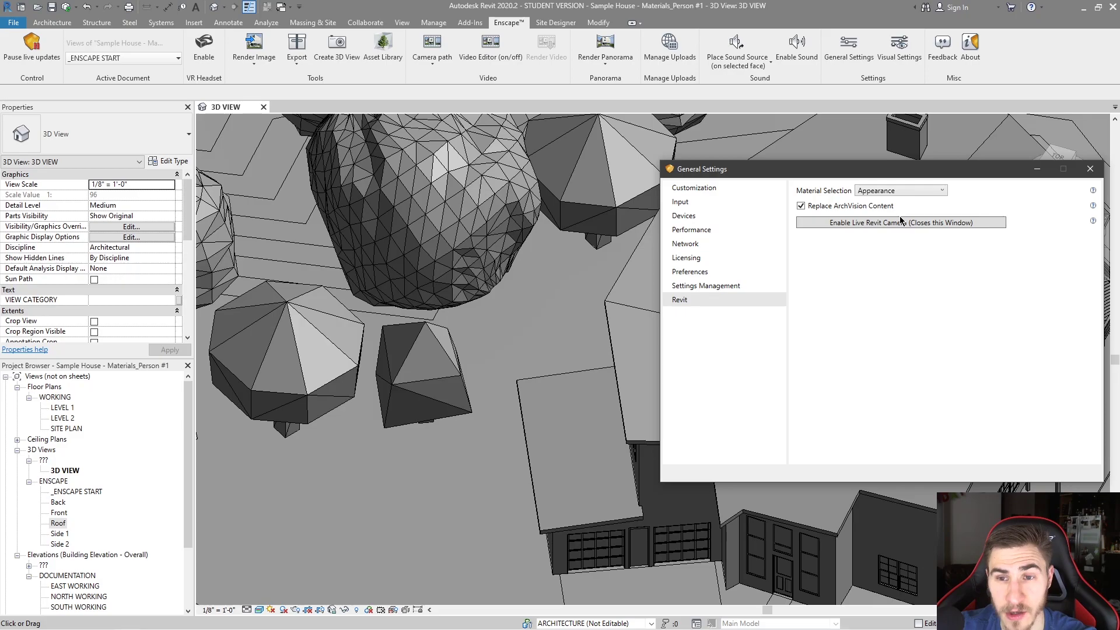
left_click(905, 192)
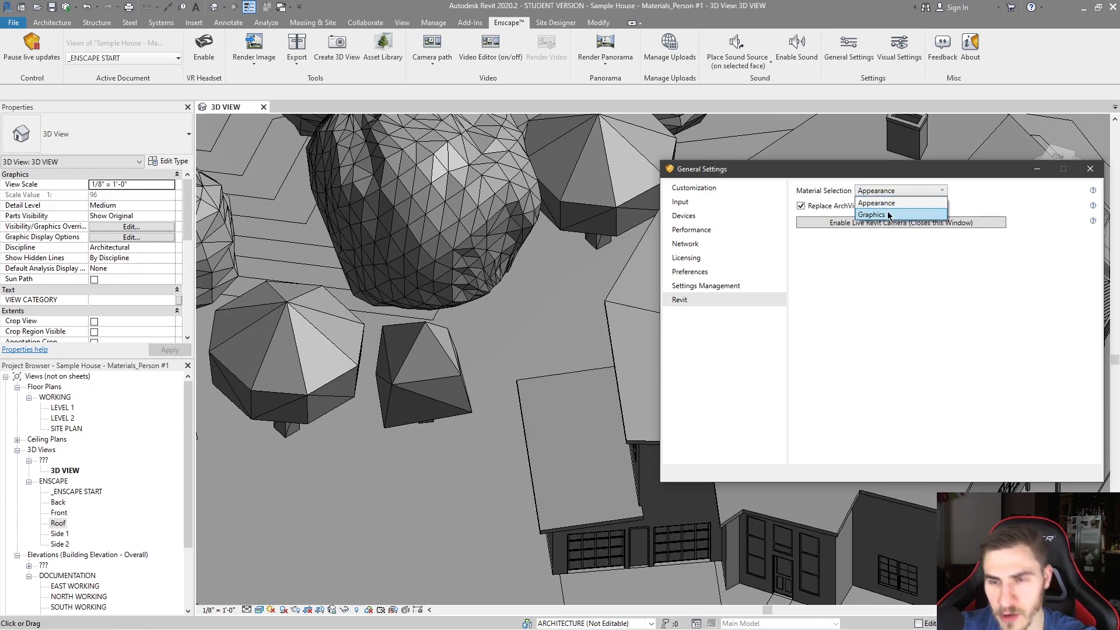
left_click(887, 204)
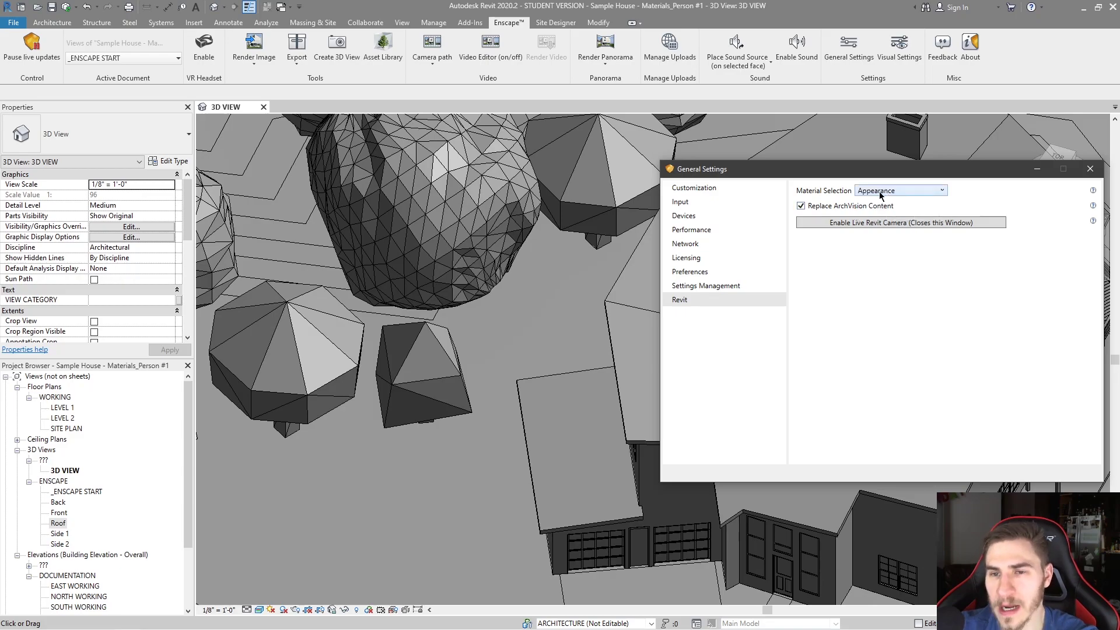
left_click(884, 193)
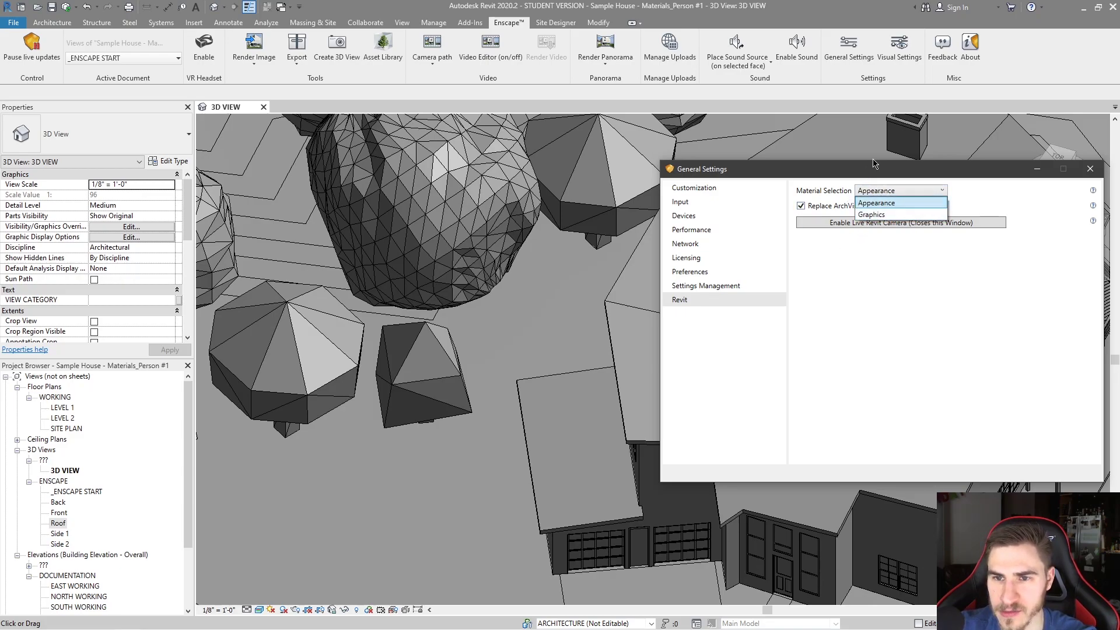
left_click(872, 208)
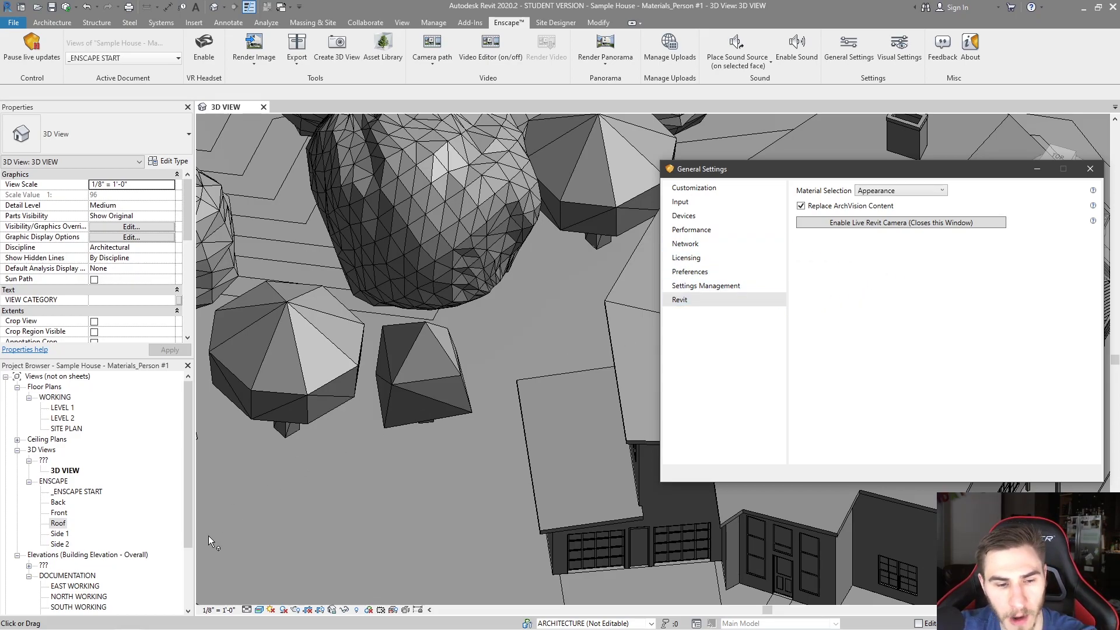
left_click(259, 609)
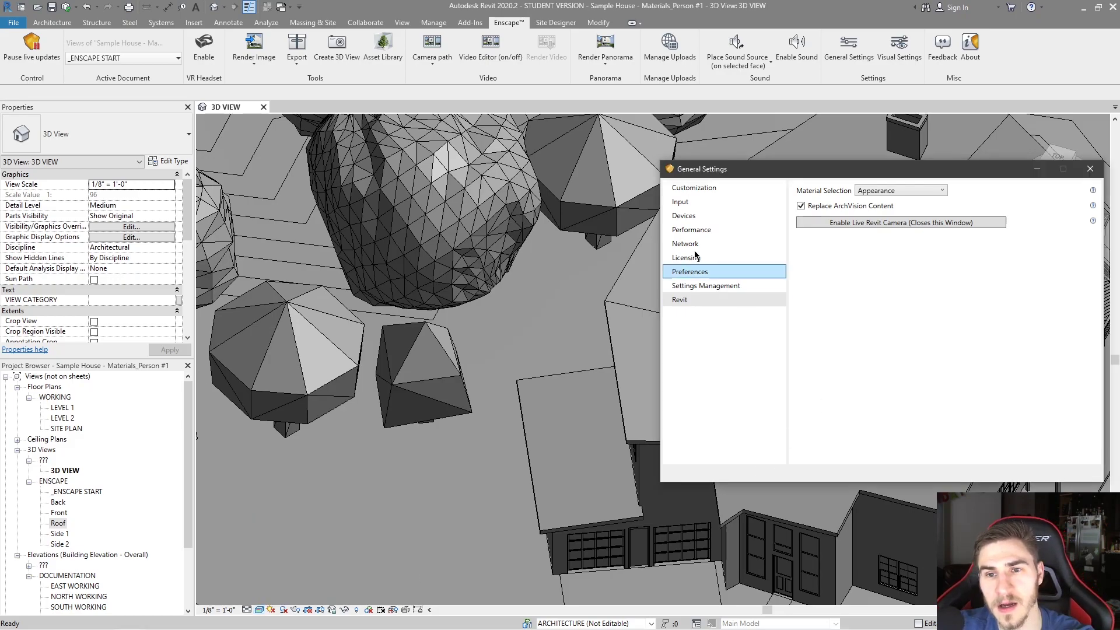
left_click(901, 190)
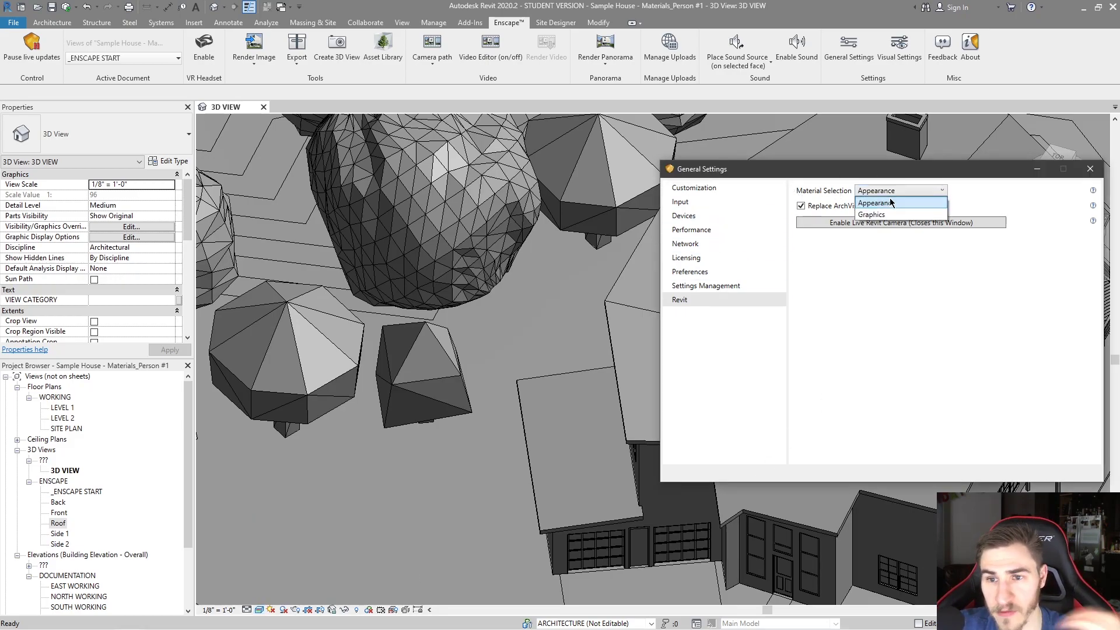
left_click(873, 282)
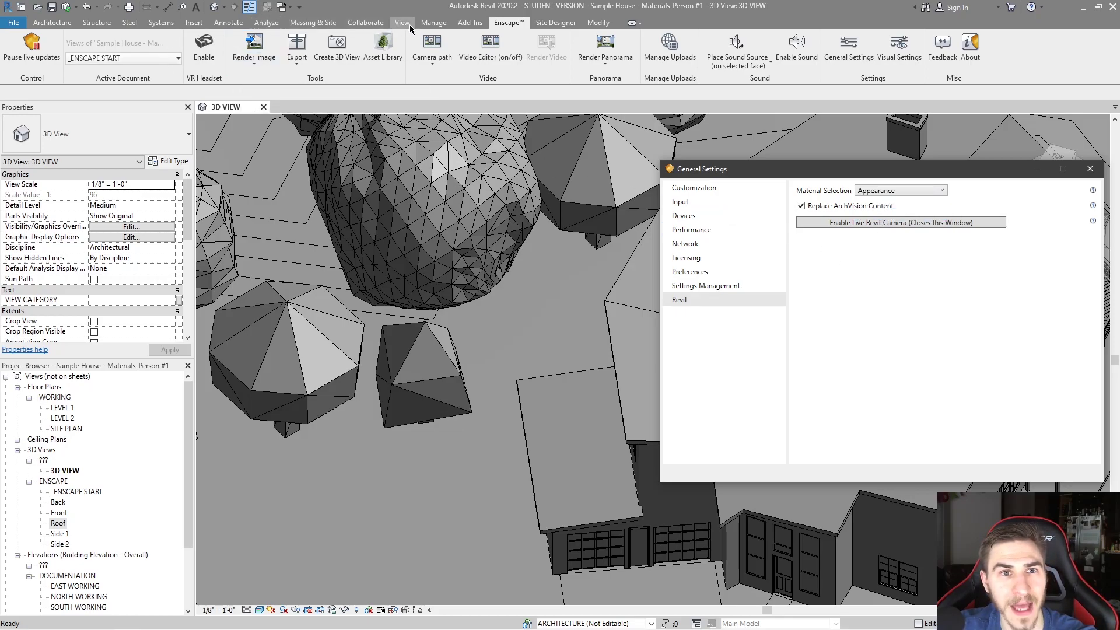
Step: Open the Material Browser beside the General Settings dialog and examine the Appearance properties of the Analytical Spaces material
left_click(117, 105)
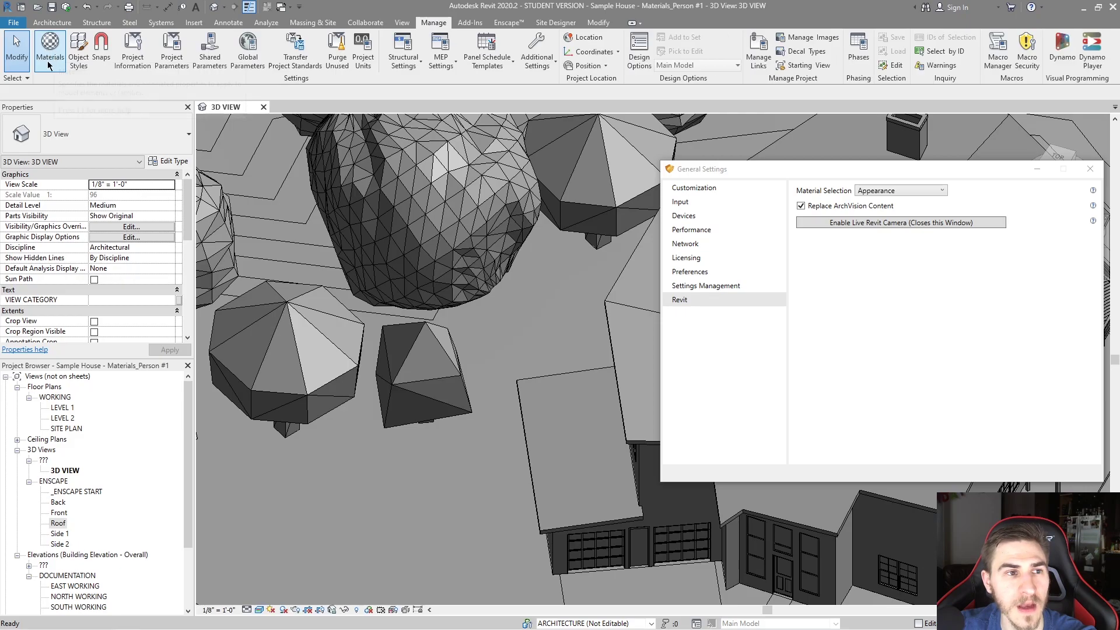
left_click(652, 368)
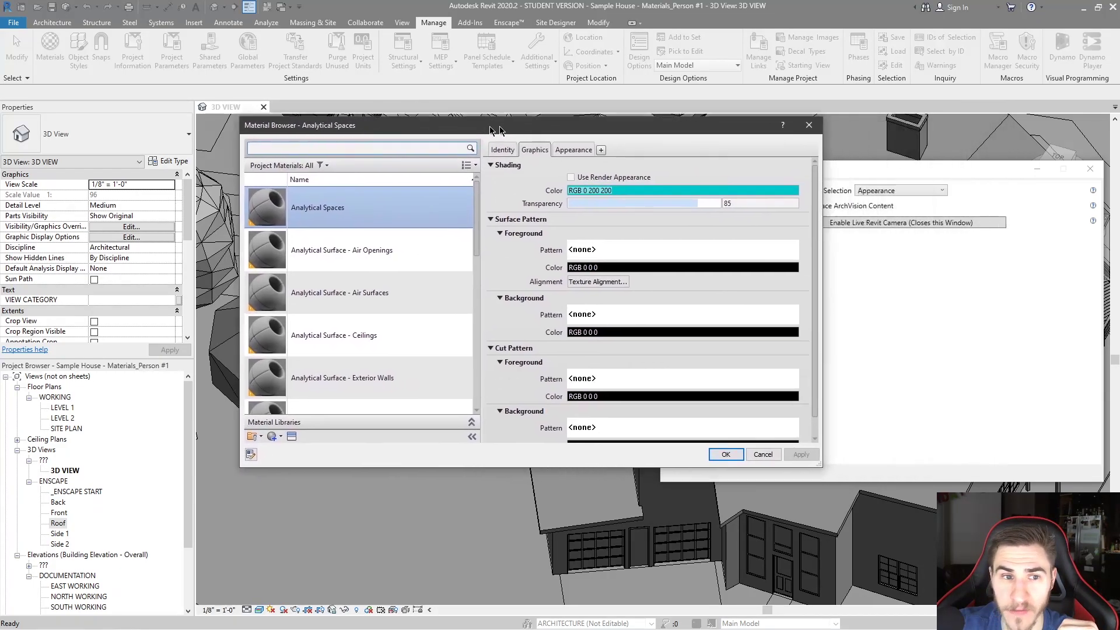
left_click_drag(490, 129, 323, 143)
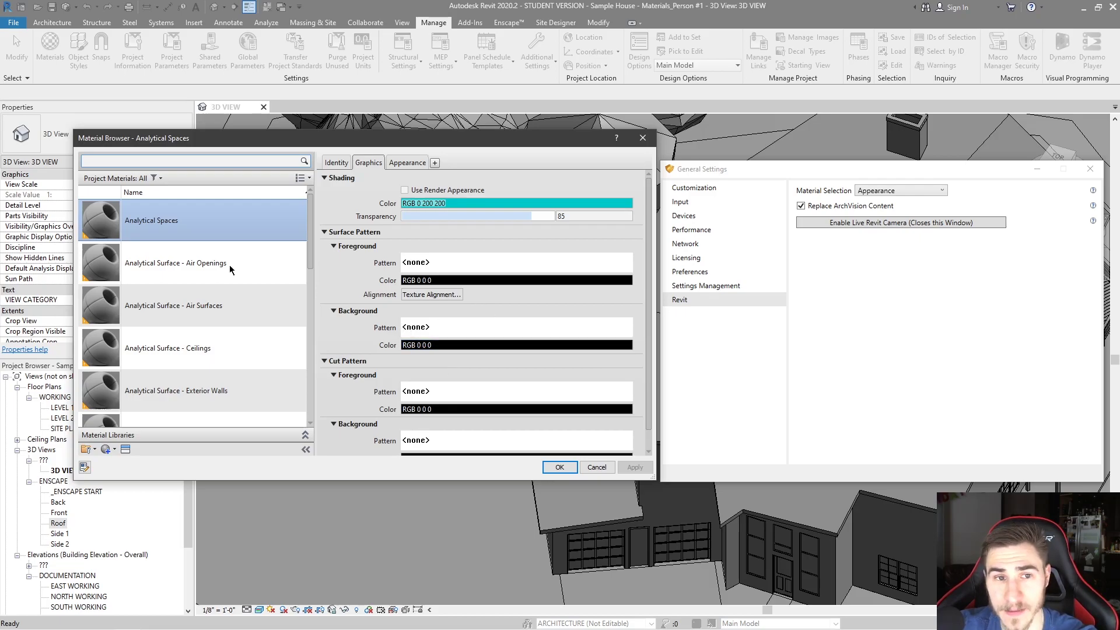
left_click(406, 163)
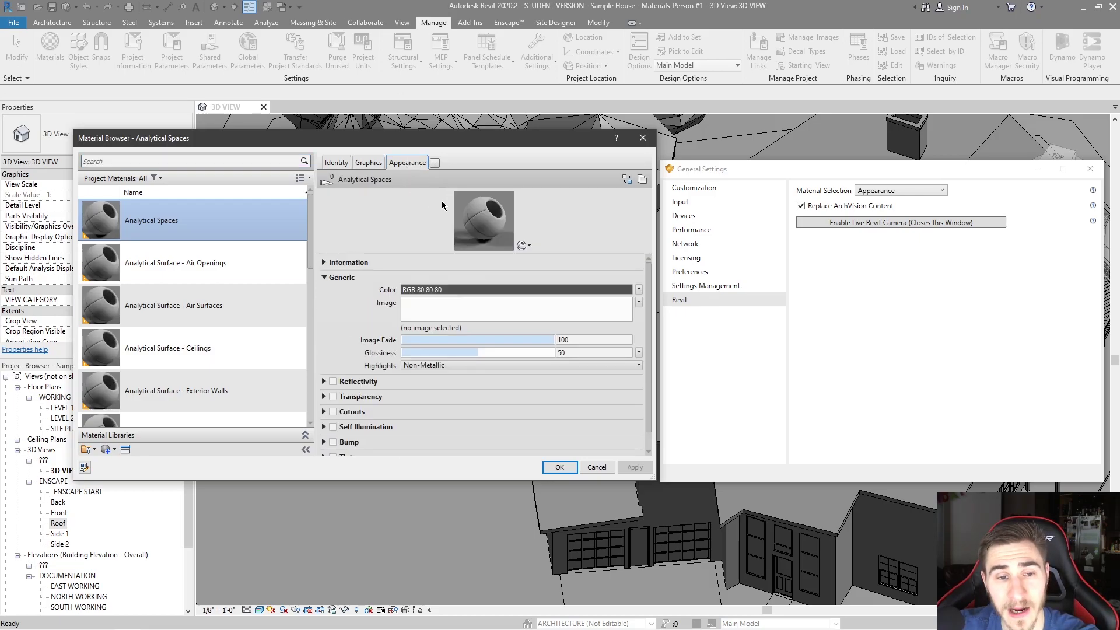
scroll(388, 280, "down", 1)
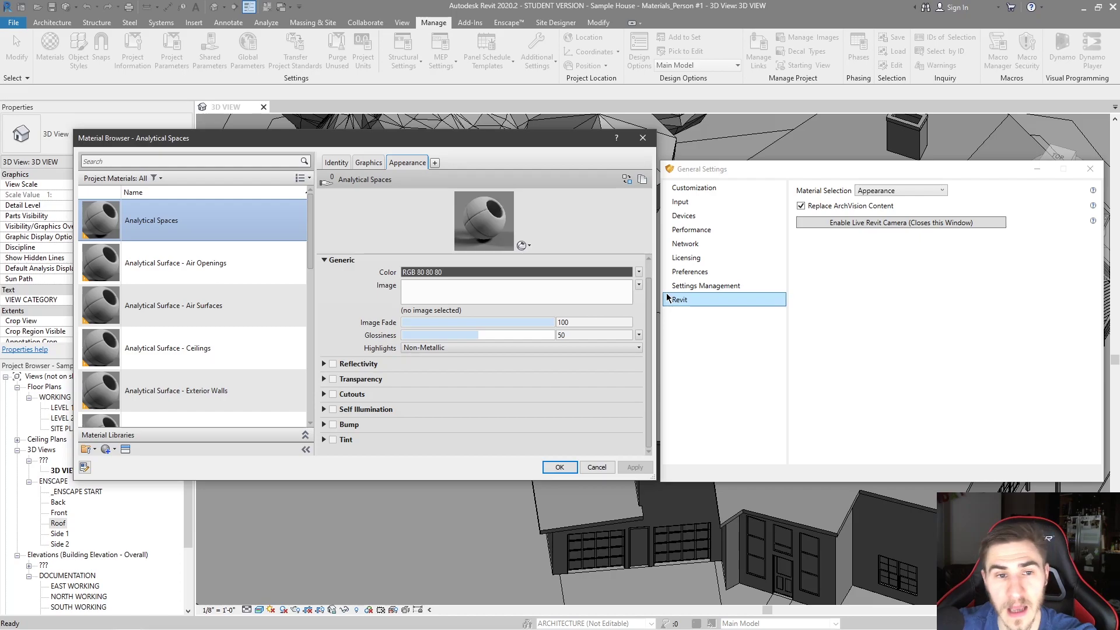
scroll(302, 424, "down", 1)
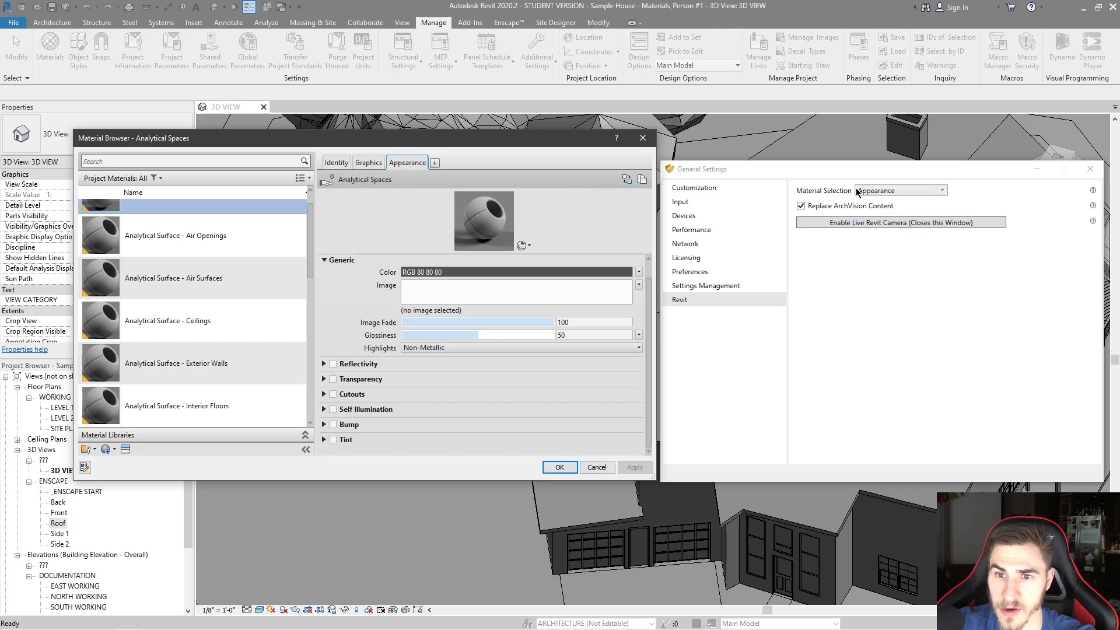
Step: Set the Material Selection to Graphics in the Revit settings
left_click(927, 190)
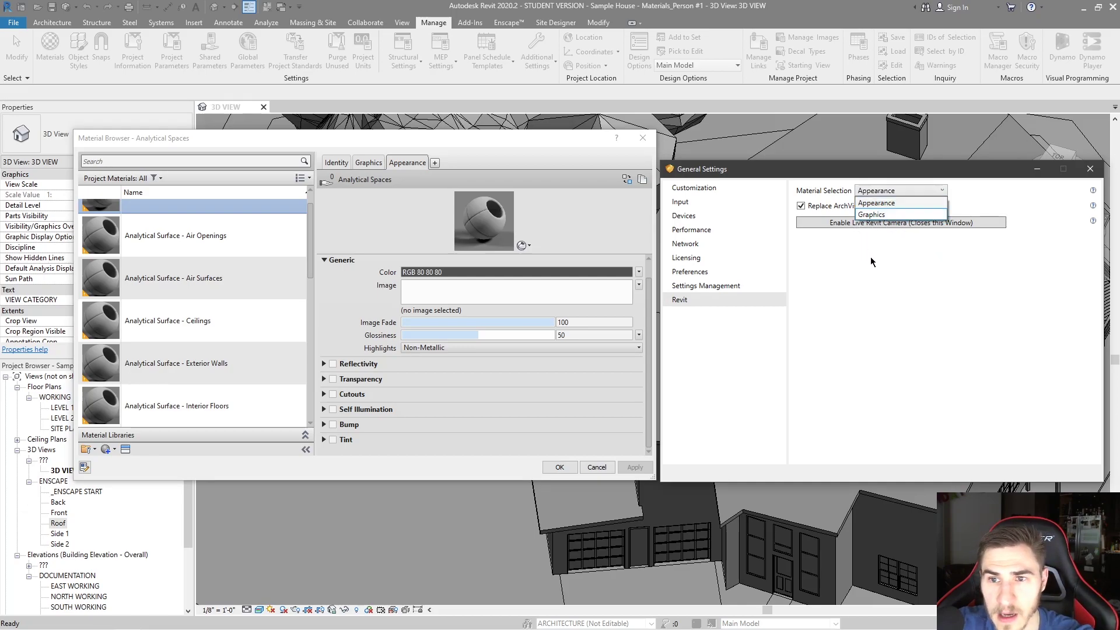
left_click(882, 191)
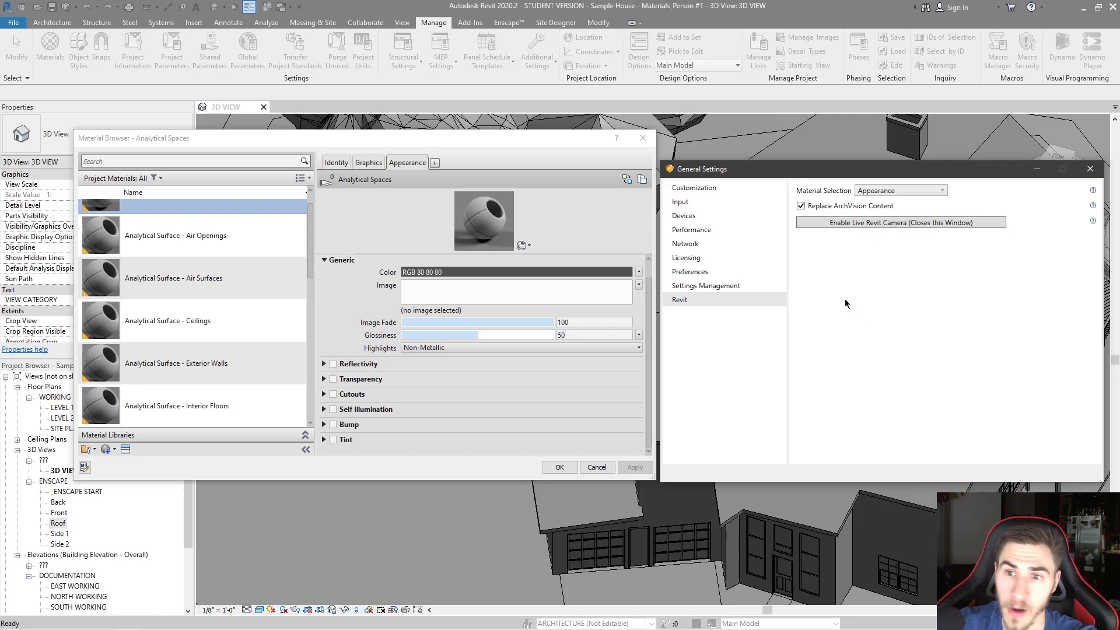
left_click(884, 192)
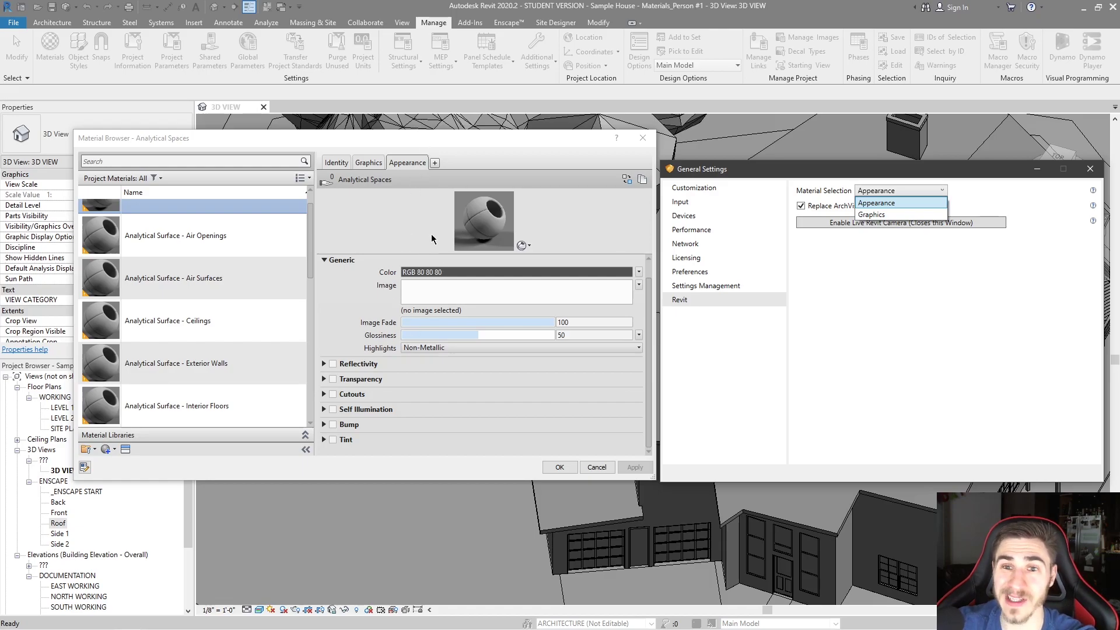
left_click(884, 216)
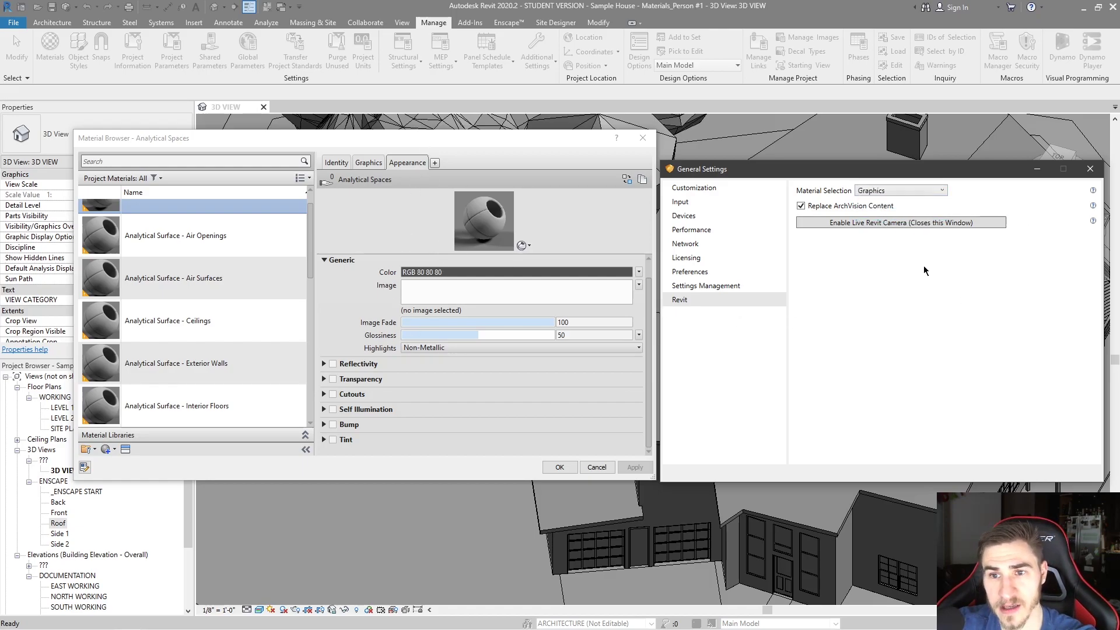
Step: Compare the Graphics and Appearance properties of the Analytical Spaces material in the Material Browser
left_click(369, 163)
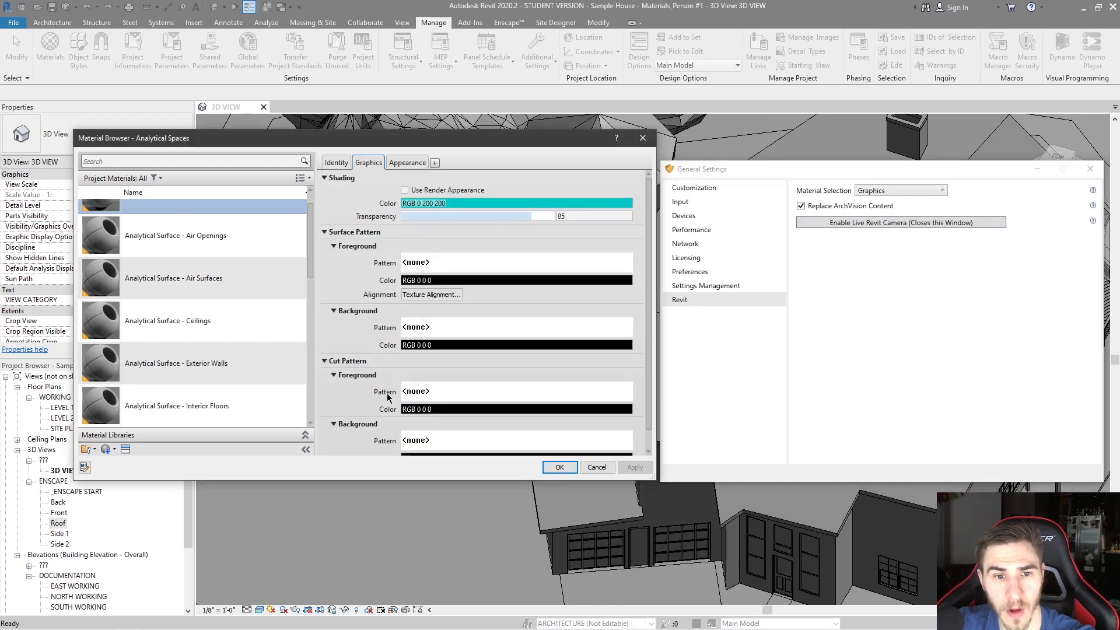
scroll(480, 363, "down", 1)
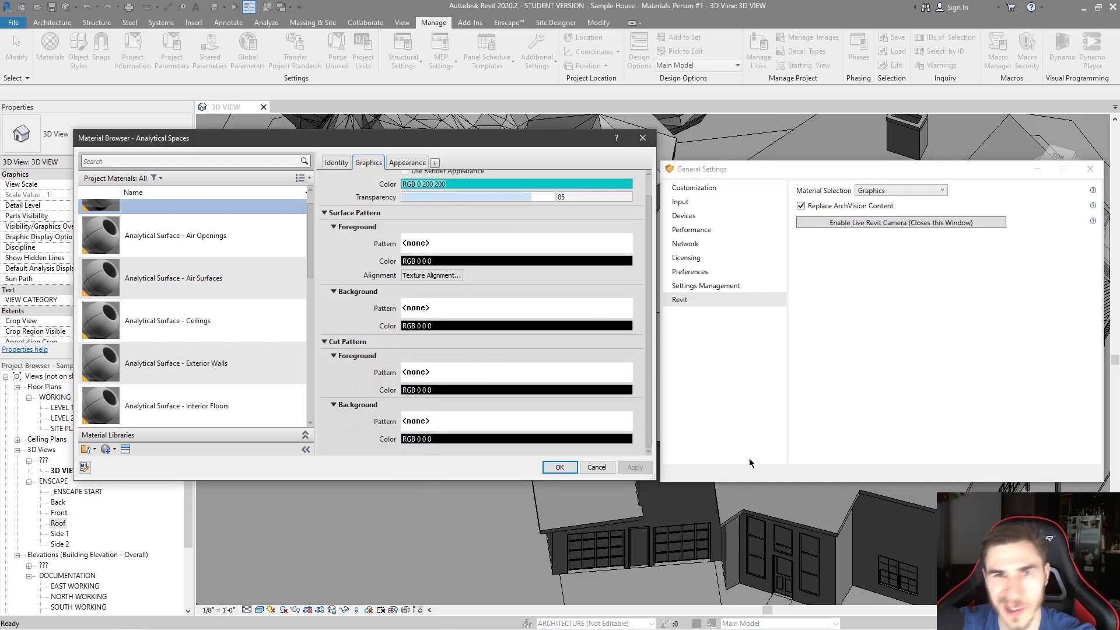
left_click(405, 163)
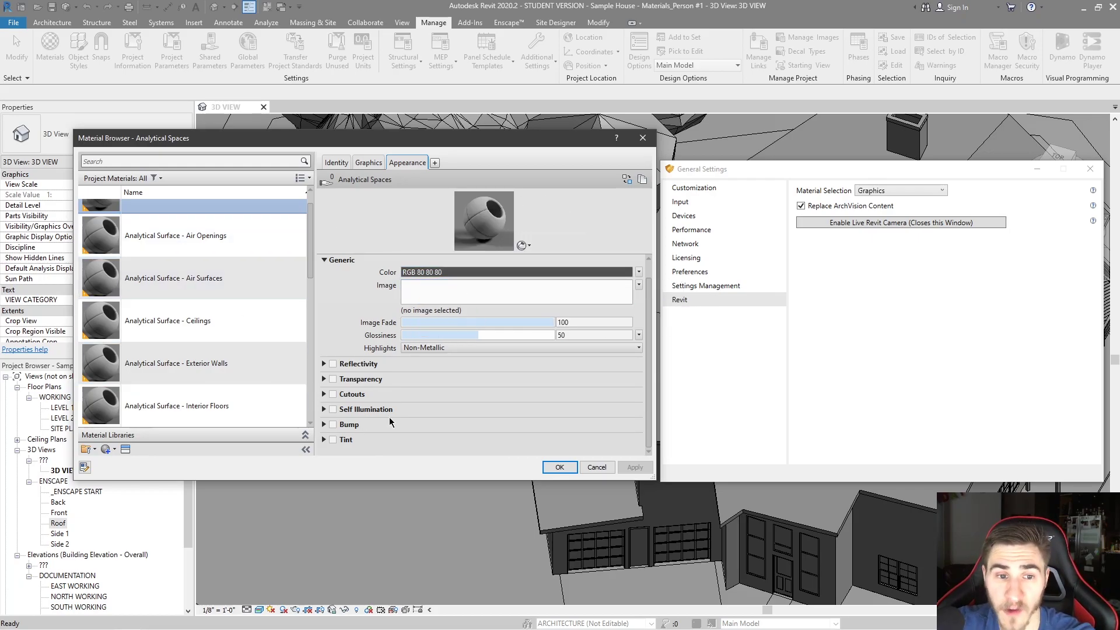
left_click(369, 164)
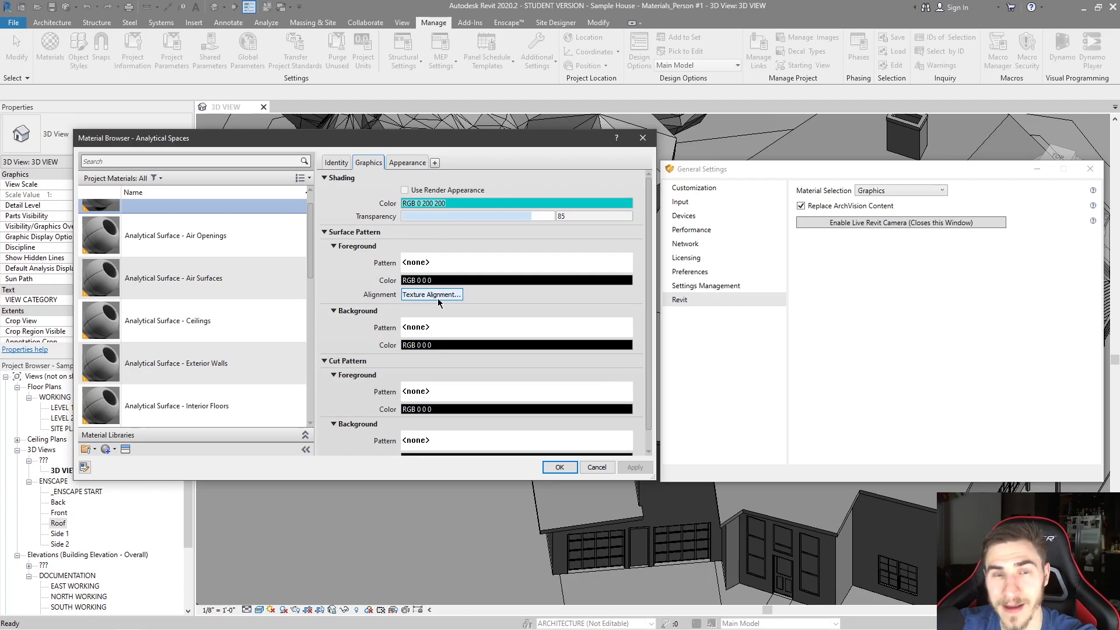
Step: Set the Material Selection to Appearance, close the Material Browser, and orbit the 3D view
left_click(882, 191)
left_click(882, 211)
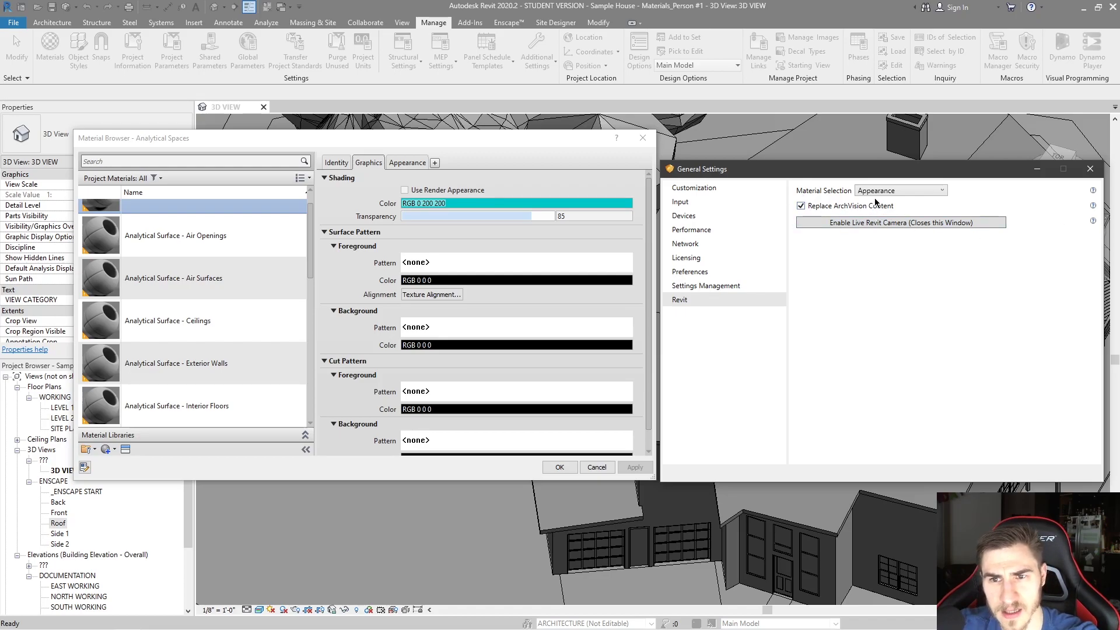
left_click(642, 137)
middle_click_drag(444, 306, 343, 173, "shift")
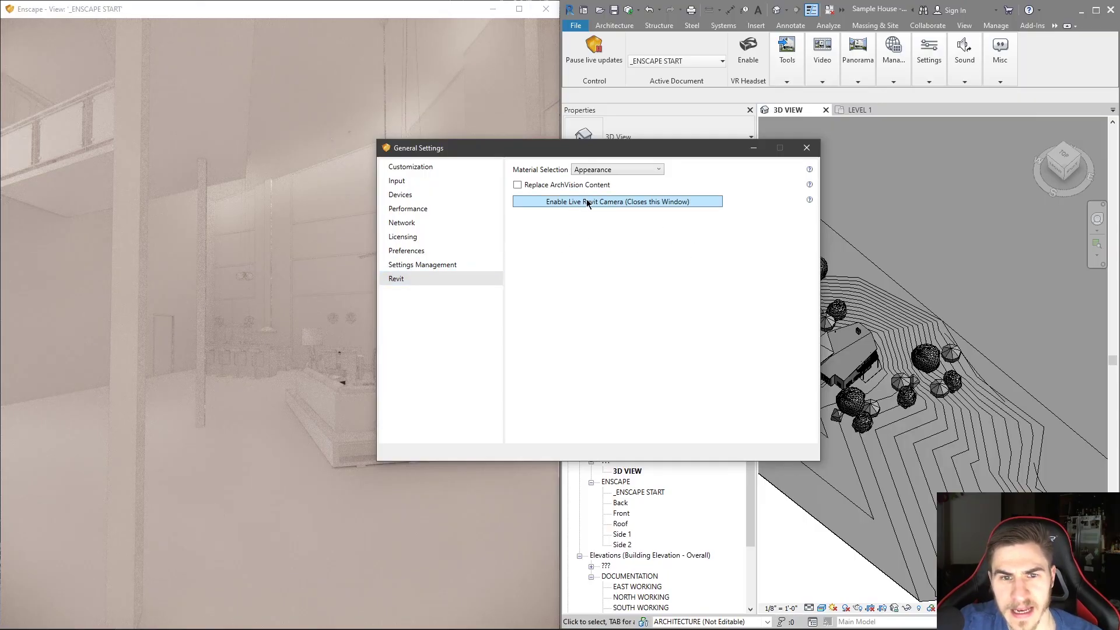
Step: Enable Replace ArchVision Content in the Revit settings and reposition the General Settings dialog to uncover the Enscape view
left_click(517, 185)
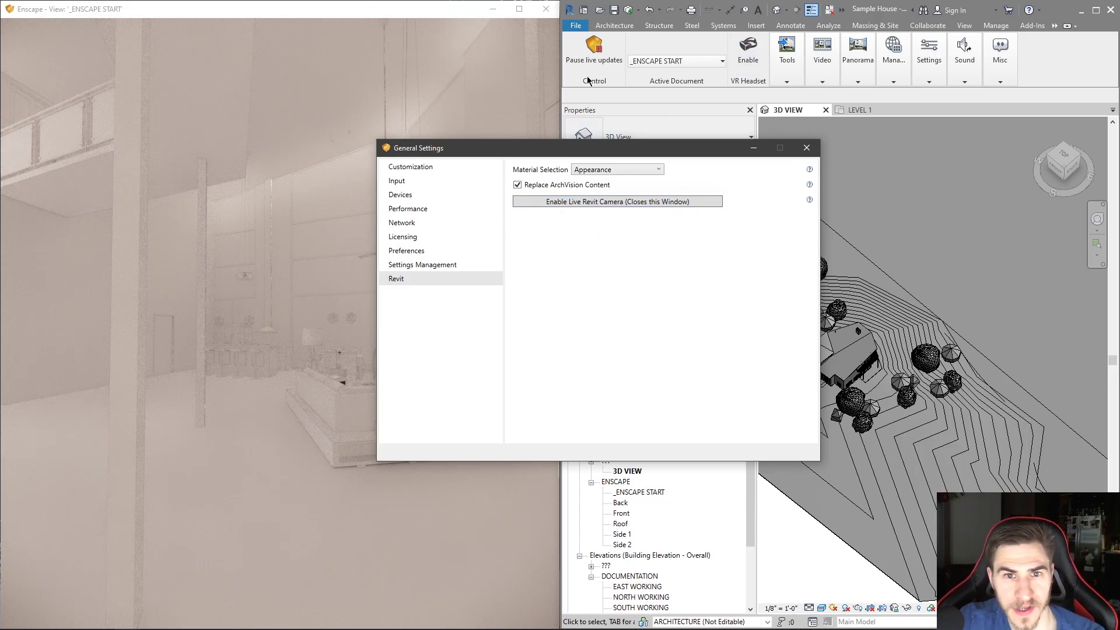
left_click_drag(685, 154, 655, 135)
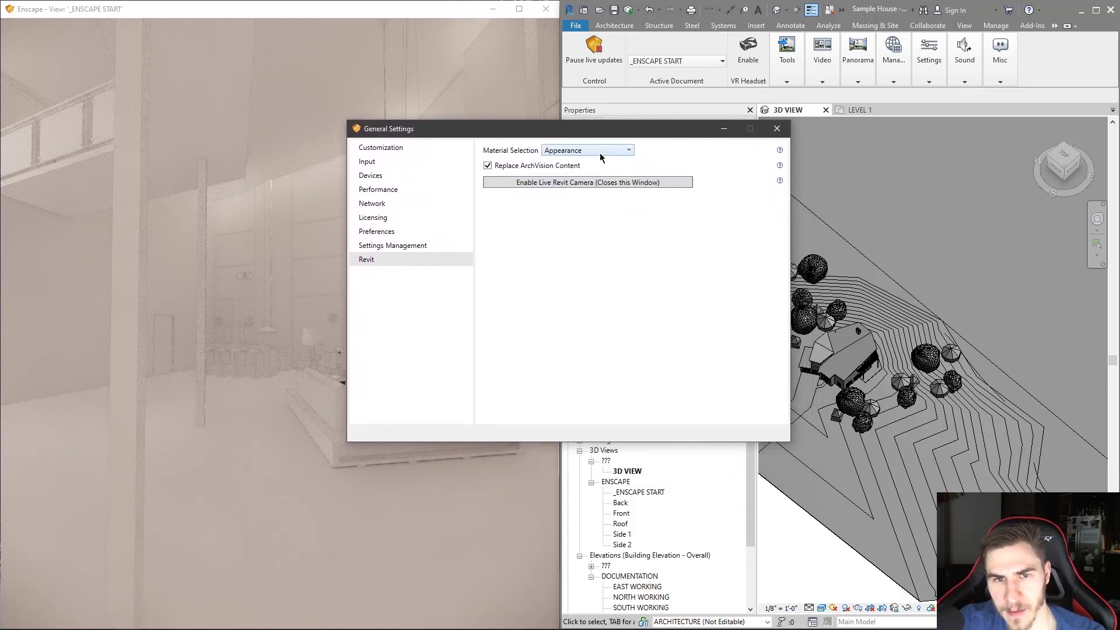
left_click_drag(613, 129, 674, 128)
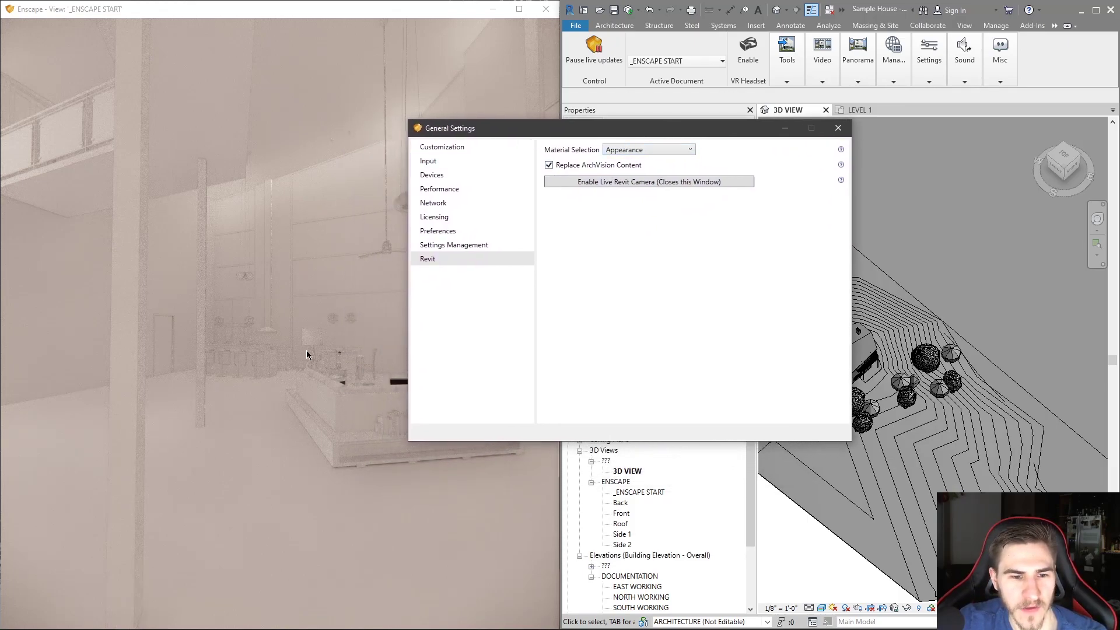
Step: Show the mini map in the Enscape window, enlarge it, and hide it again
left_click(270, 378)
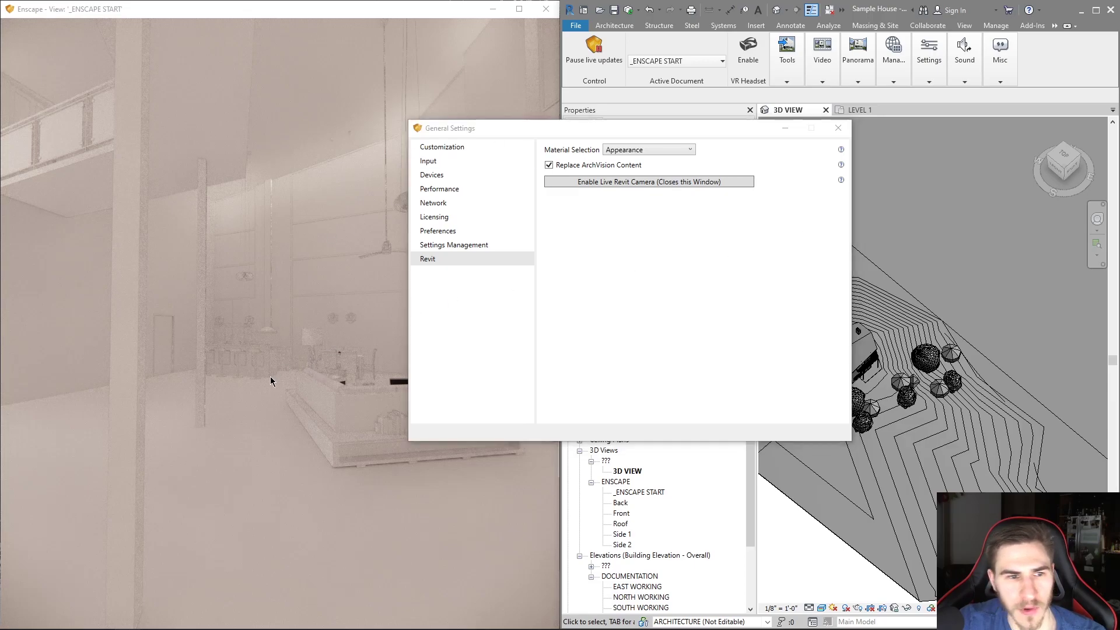
key("m")
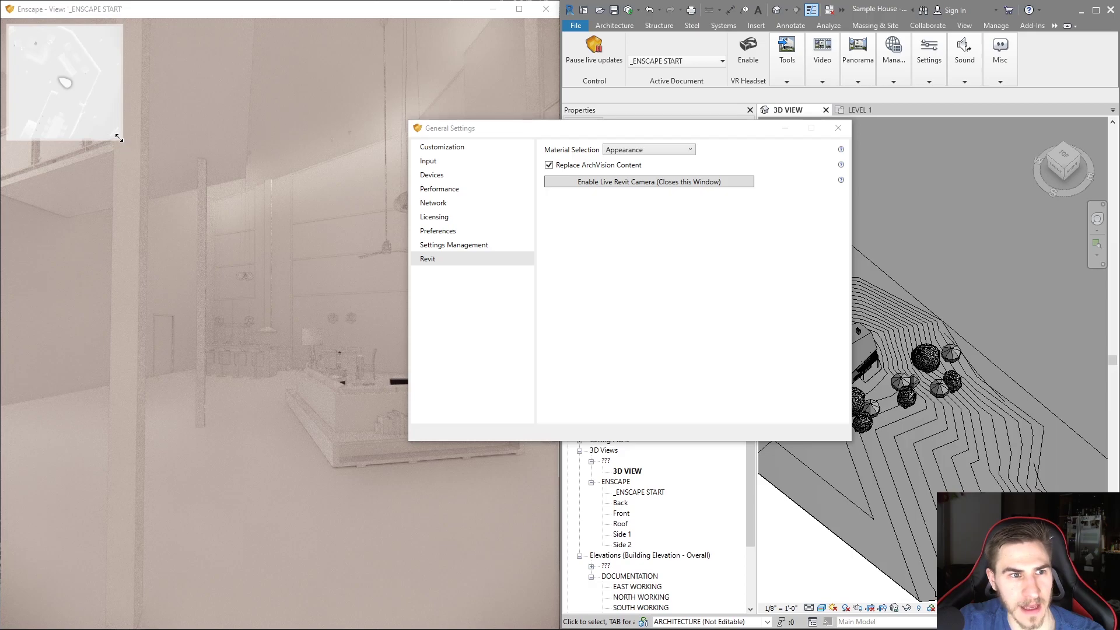
left_click_drag(118, 138, 176, 183)
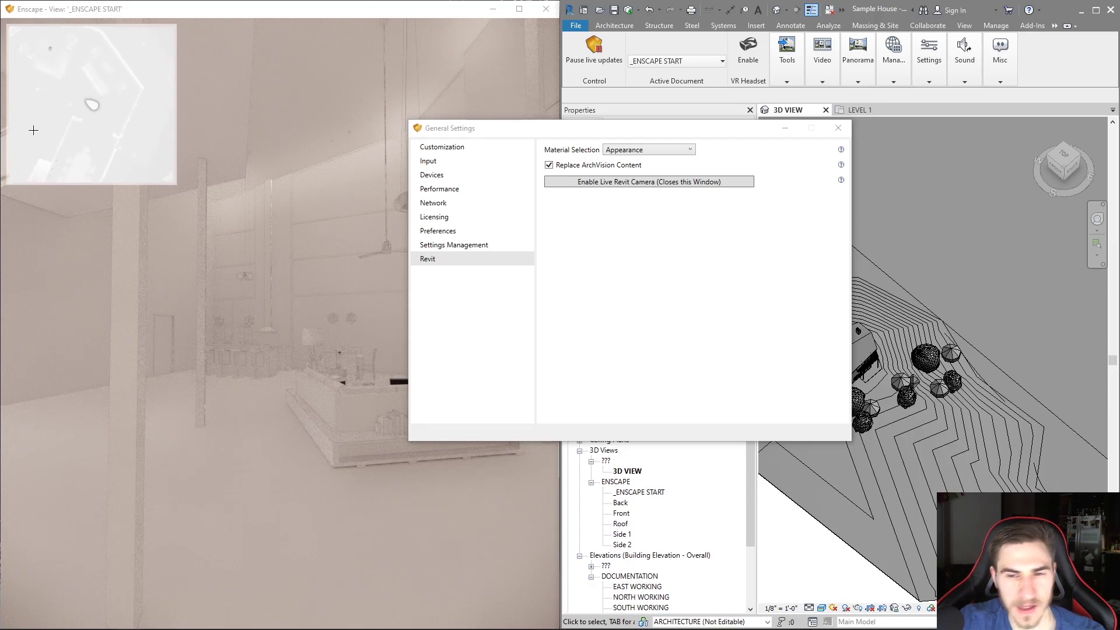
key("m")
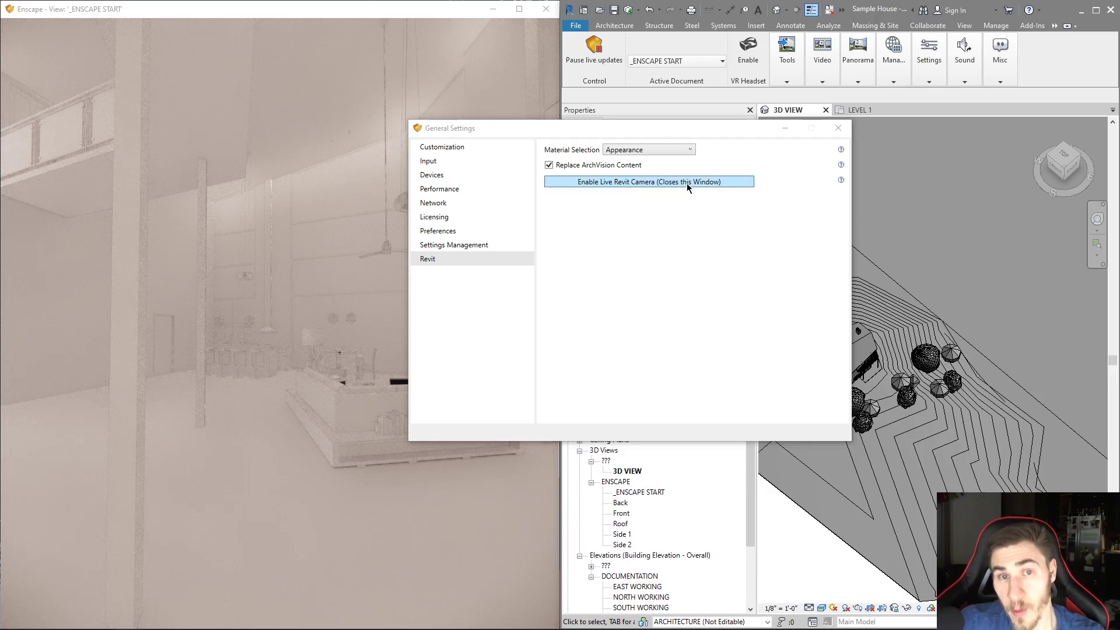
Step: Enable the Live Revit Camera, open the LEVEL 1 floor plan, and look around the room in Enscape
left_click(623, 183)
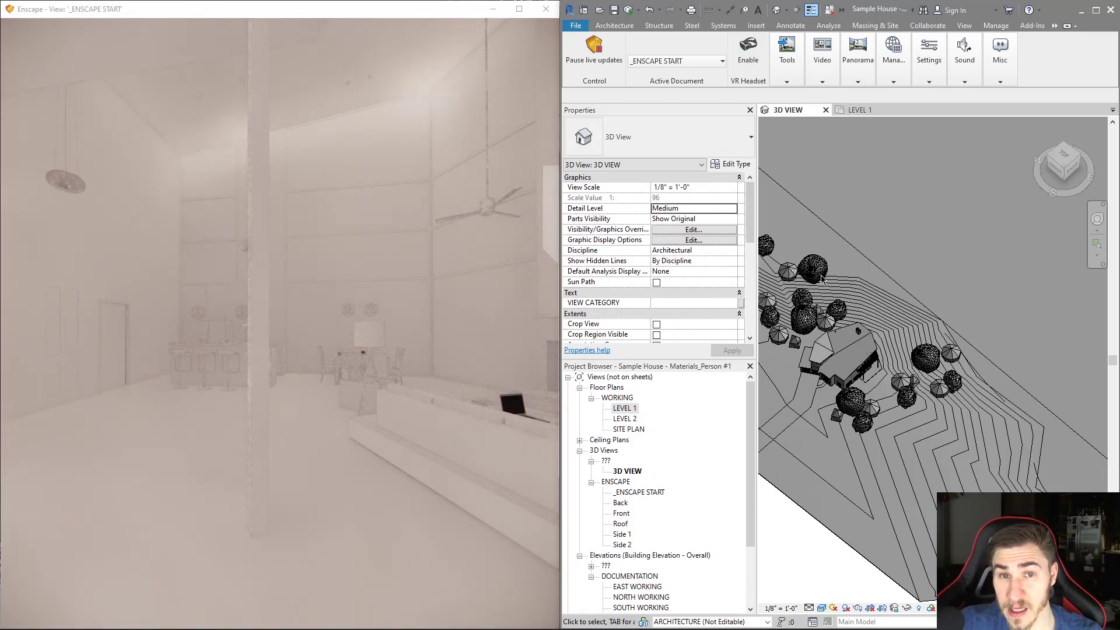
double_click(625, 407)
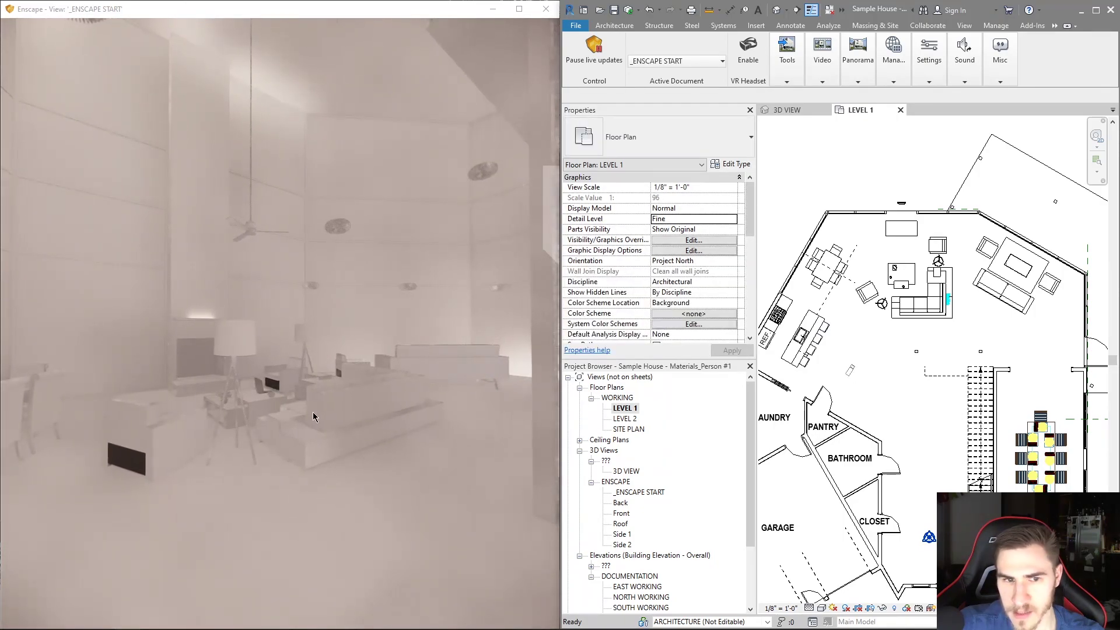
left_click_drag(340, 400, 251, 397)
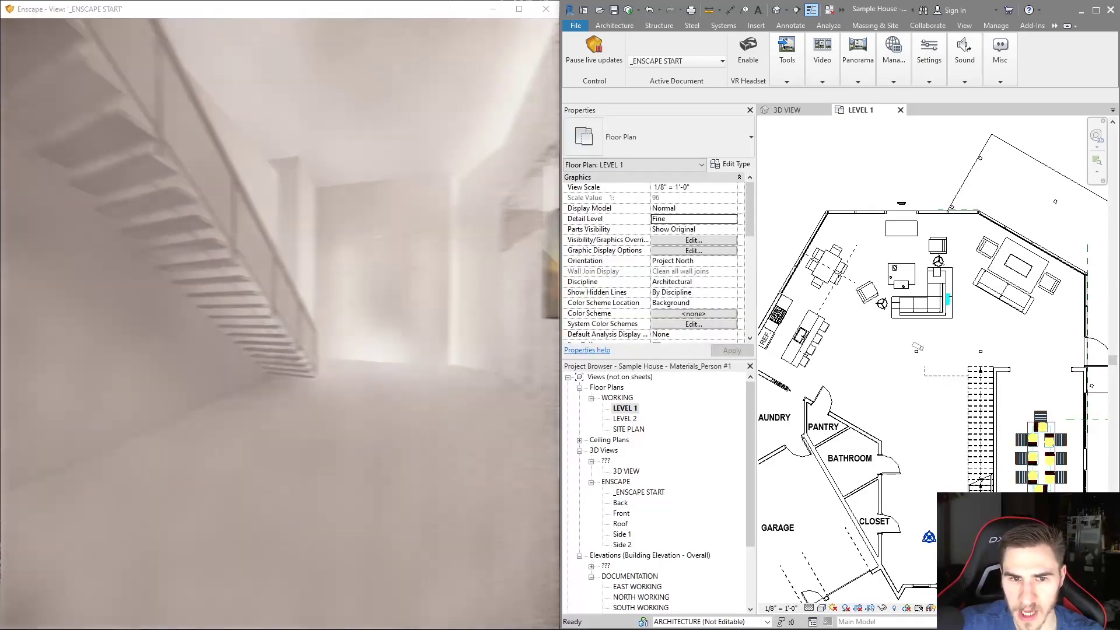
mouse_move(346, 384)
left_mouse_down()
mouse_move(303, 368)
mouse_move(303, 353)
mouse_move(242, 346)
mouse_move(326, 350)
mouse_move(391, 320)
left_mouse_up()
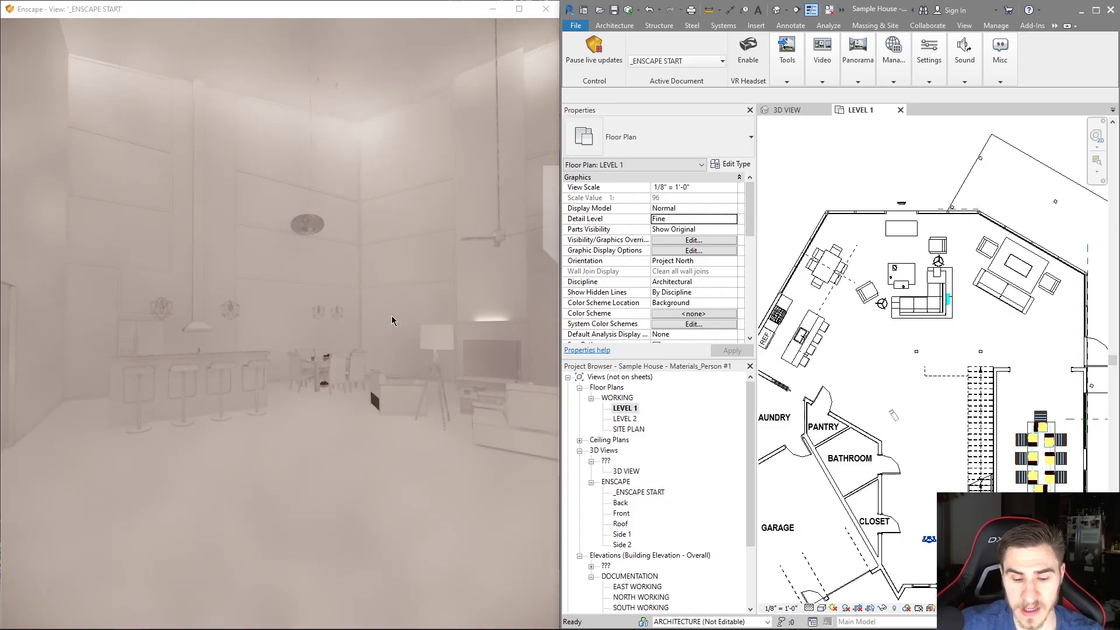
Step: Compare the Enscape mini map with the live camera in the LEVEL 1 plan while walking through the living area
key("m")
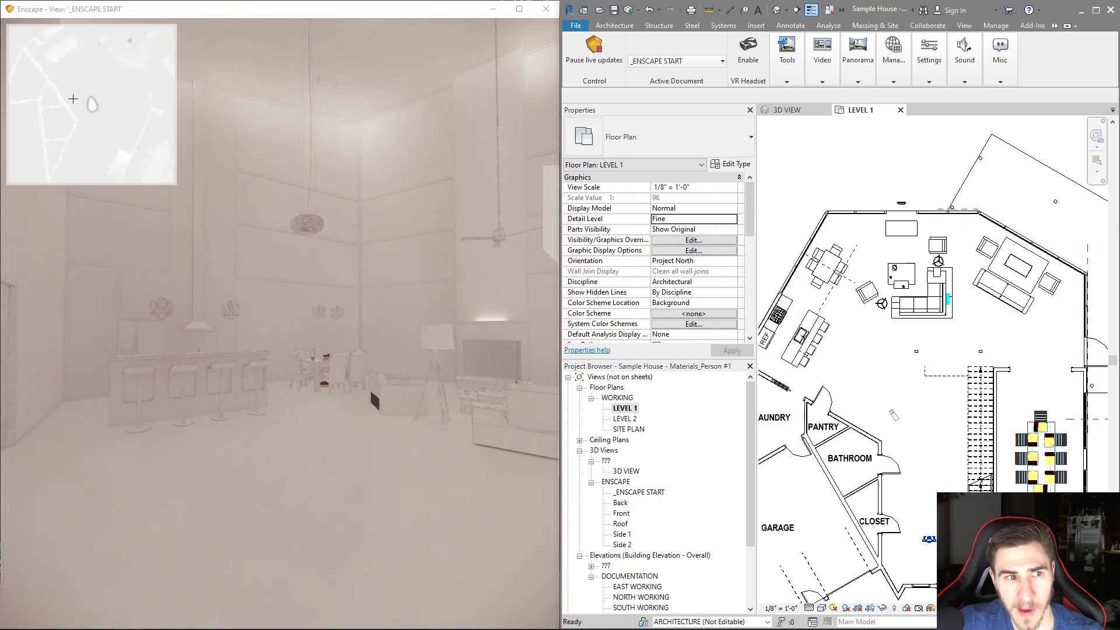
key("m")
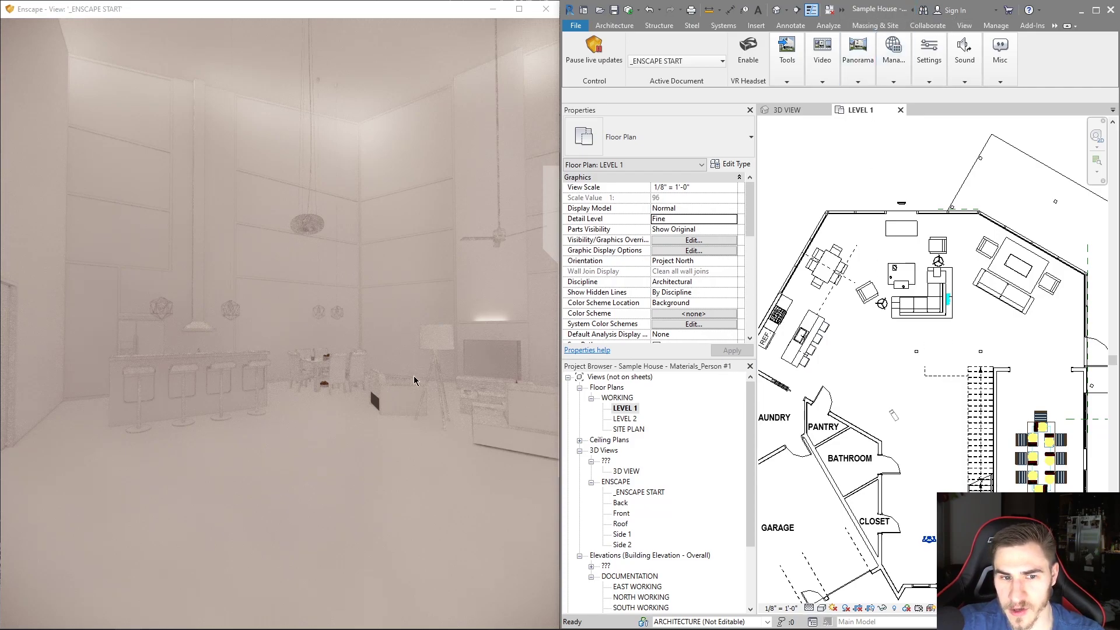
key("w")
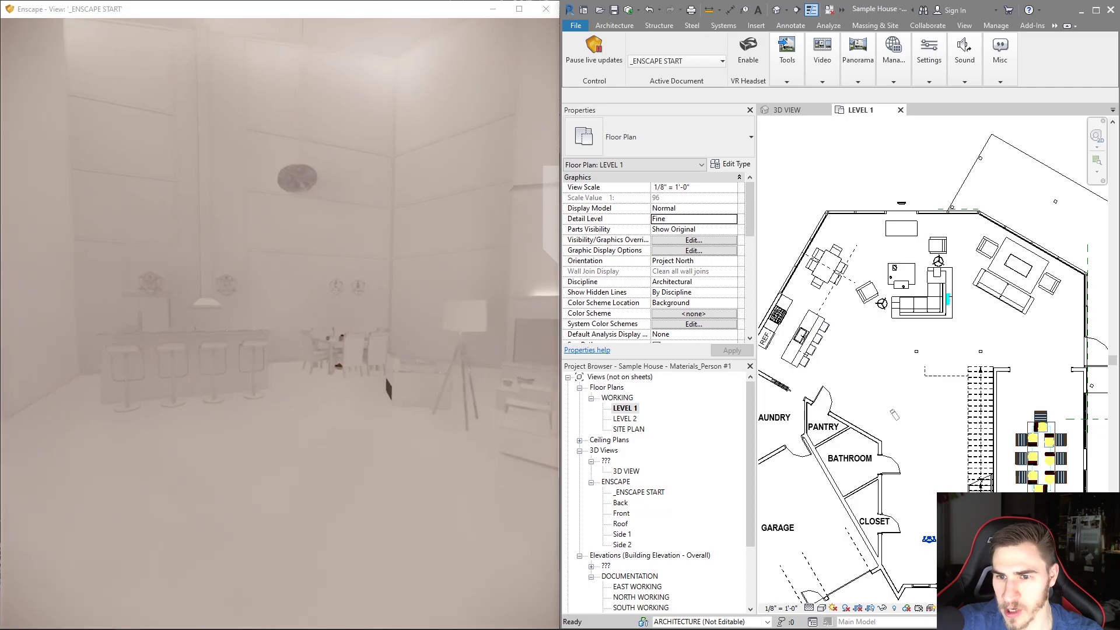
key("w")
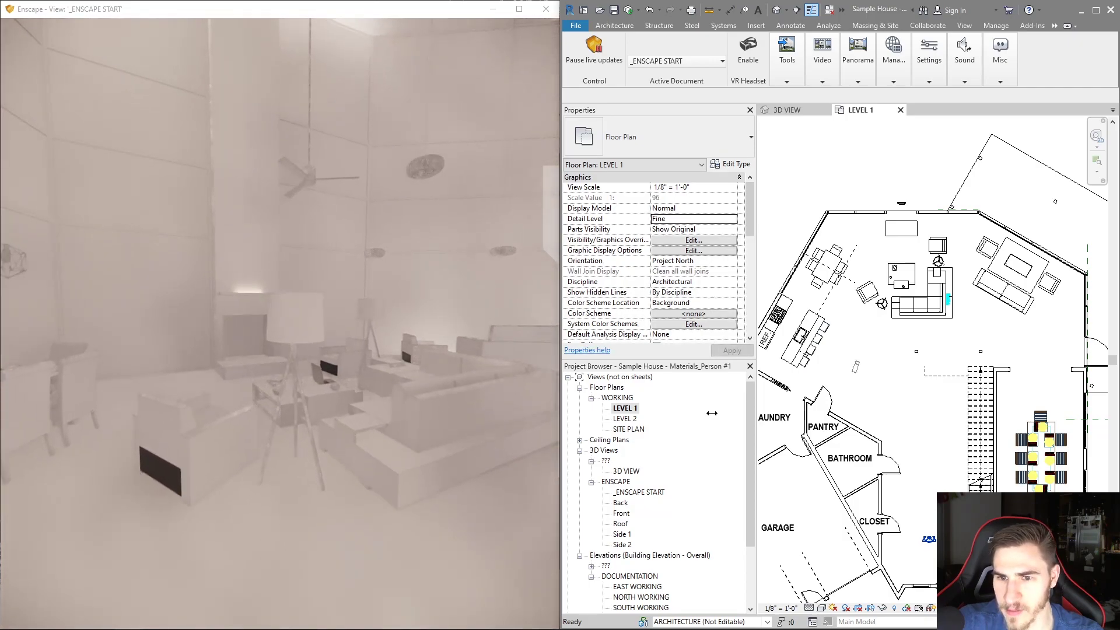
key("w")
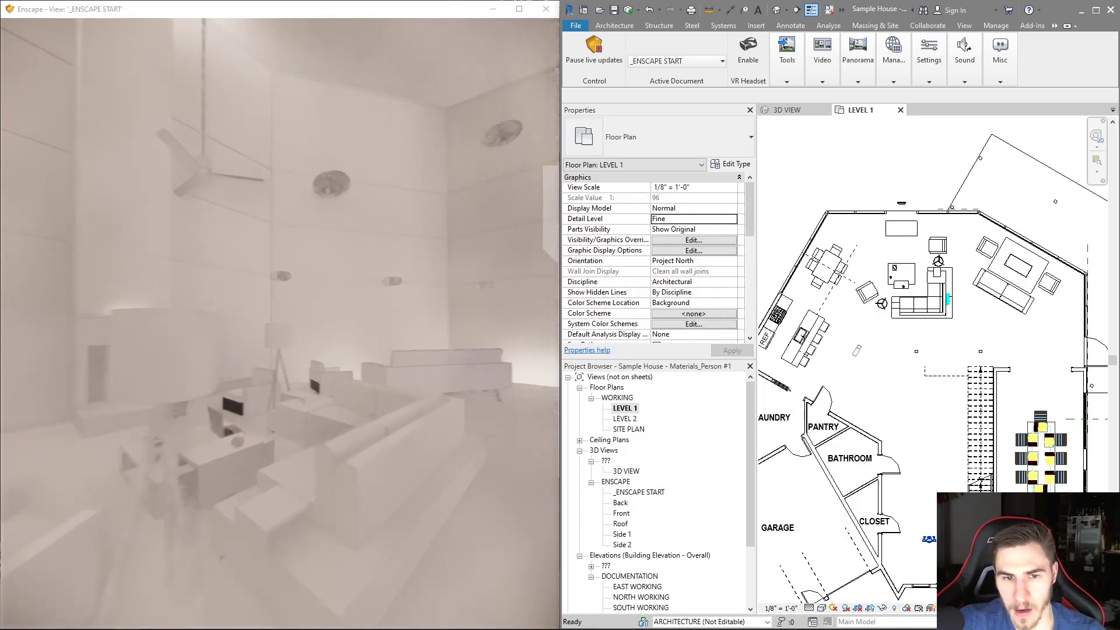
key("w")
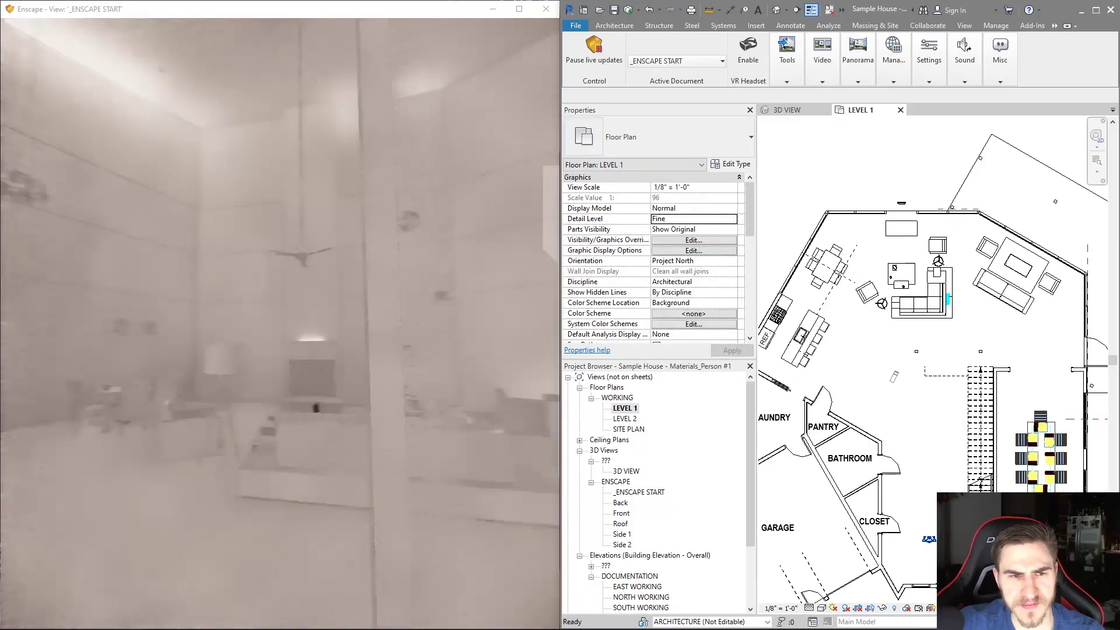
key("w")
key("s")
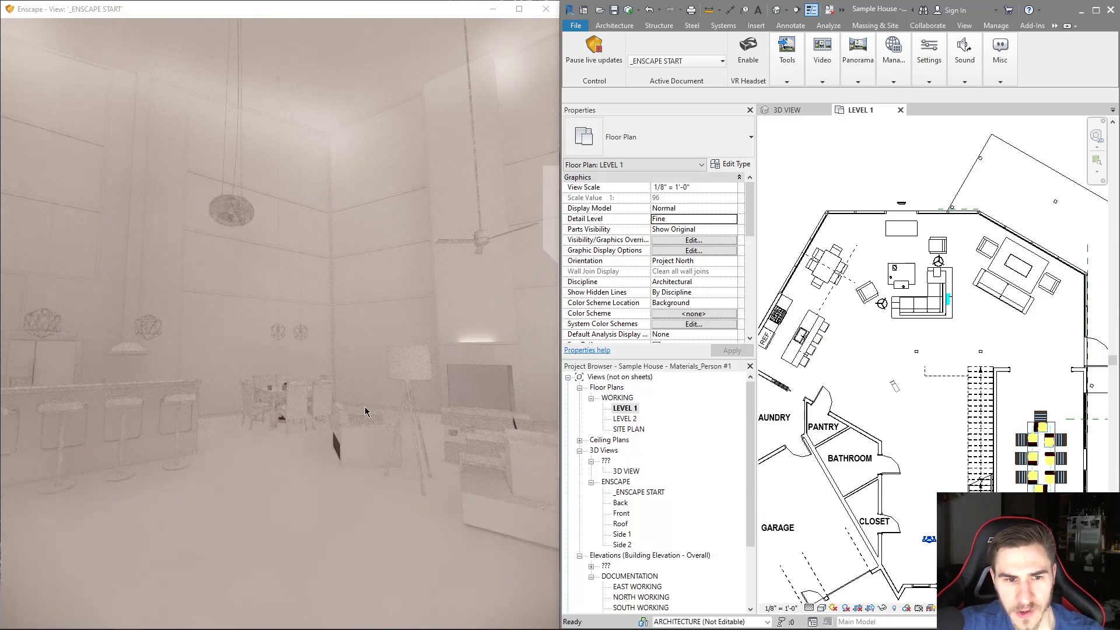
scroll(372, 409, "up", 3)
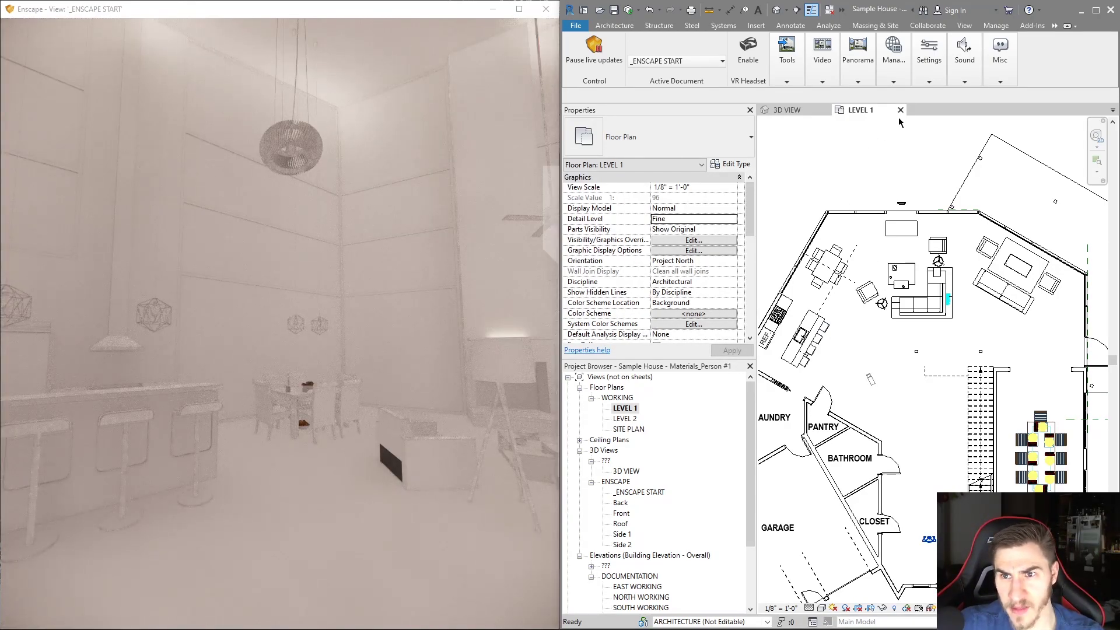
Step: Reopen General Settings and turn off the Live Revit Camera on the Revit page
left_click(929, 80)
left_click(937, 103)
left_click(449, 258)
left_click(636, 182)
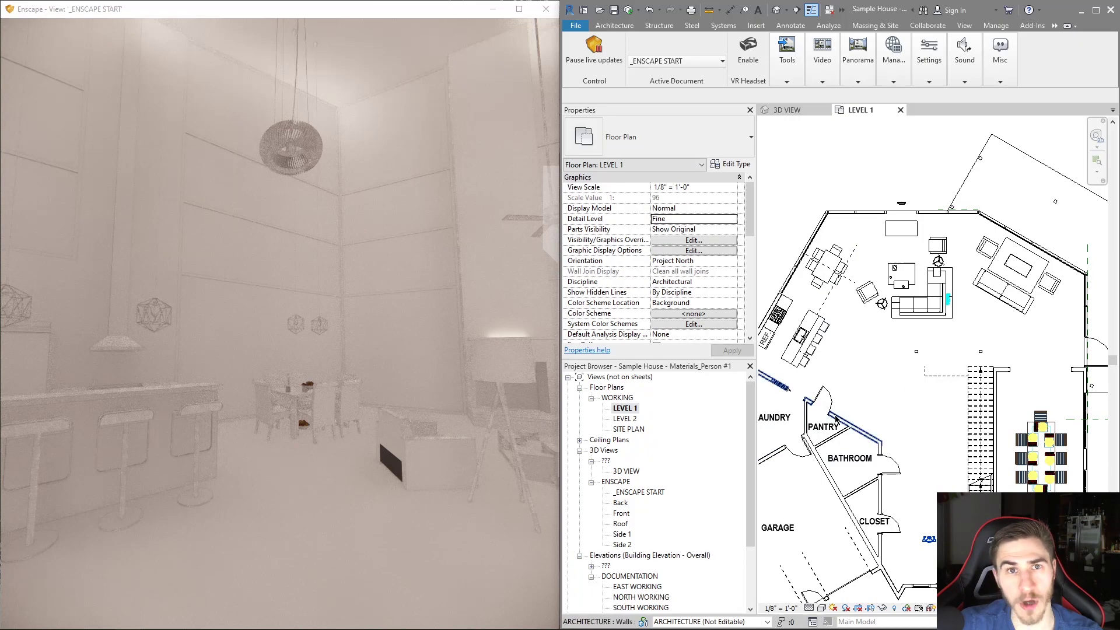
Step: Reopen General Settings on the Customization page and move the dialog between the Enscape and plan views
left_click(925, 80)
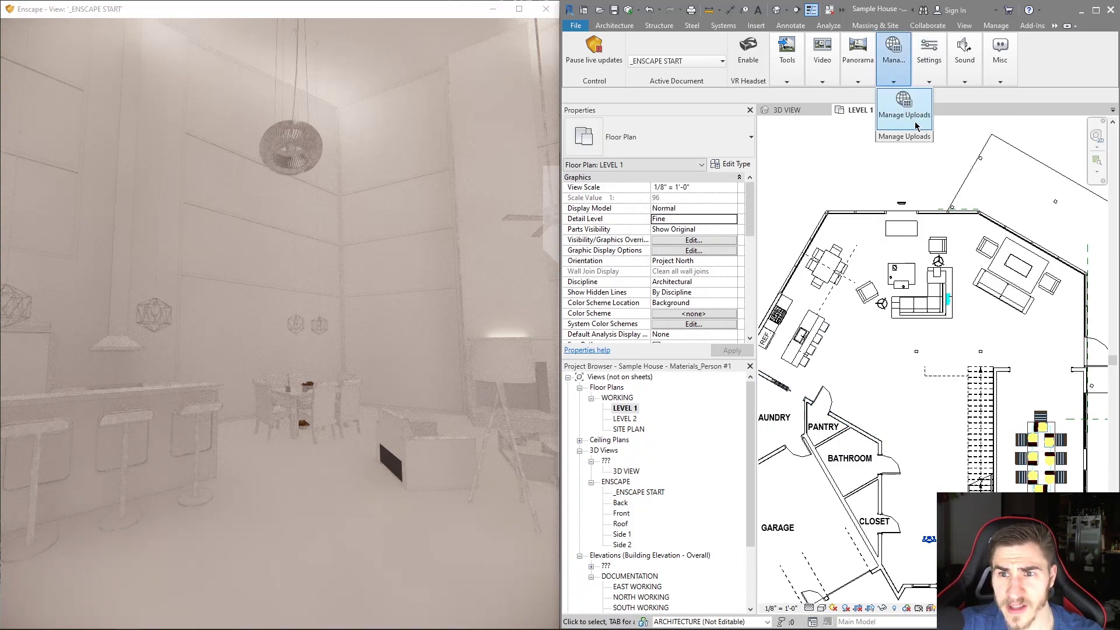
left_click(937, 103)
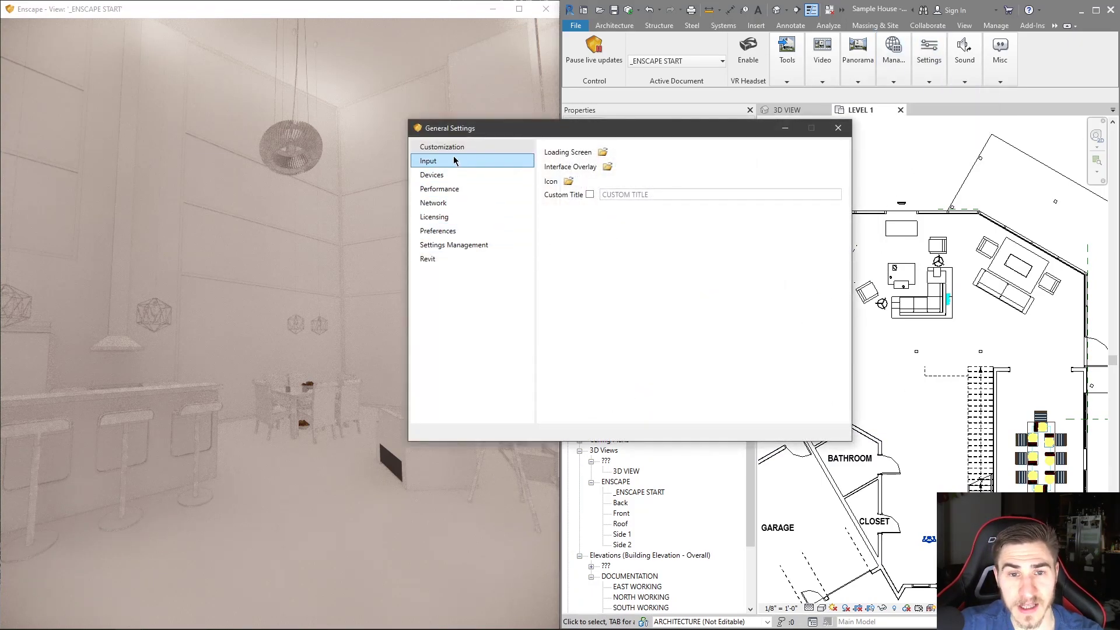
left_click_drag(561, 133, 503, 178)
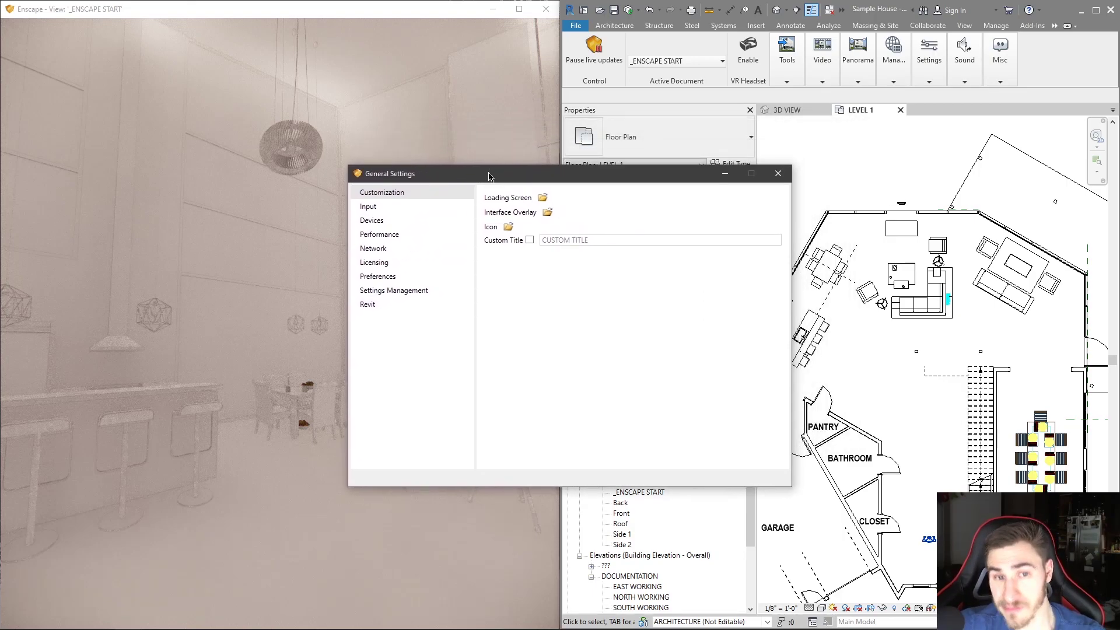